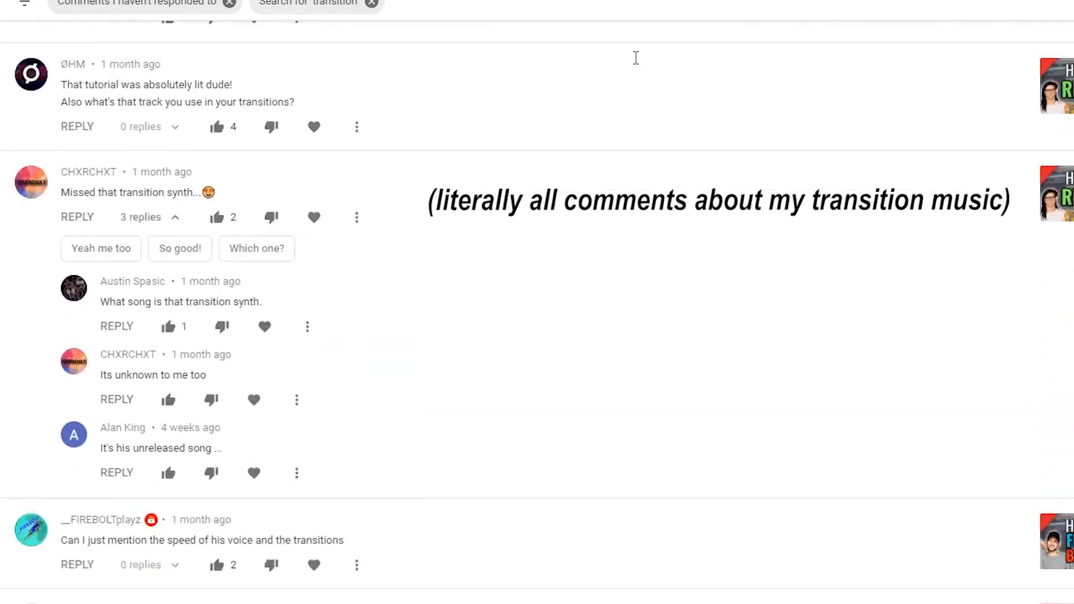
pyautogui.scroll(-20, 635, 58)
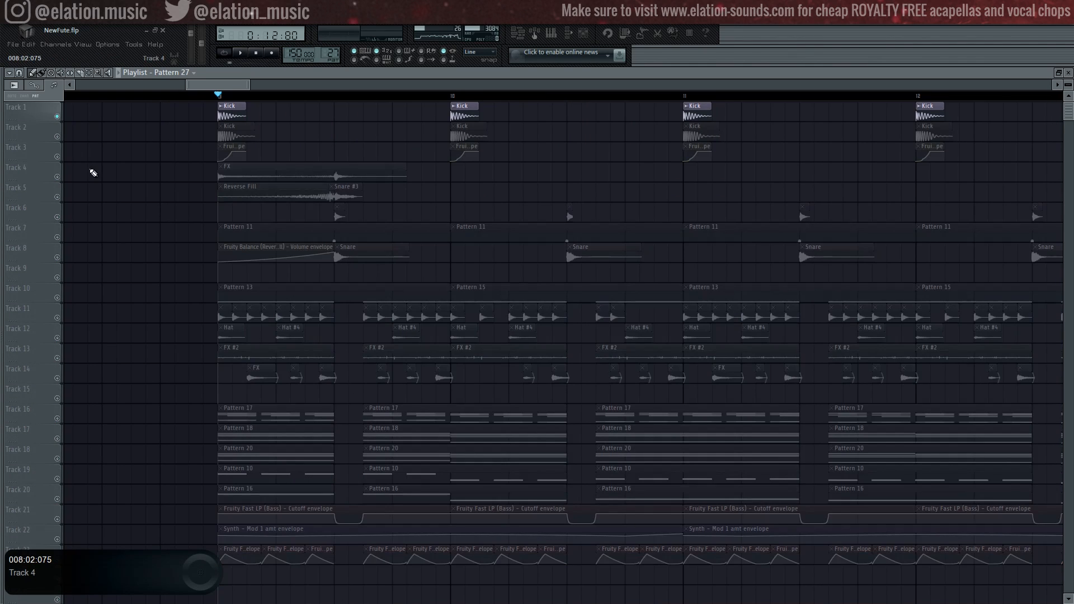
# Step: Audition the kick layers on tracks 1 and 2, separately and together, and the FX clip on track 4
pyautogui.press('space')
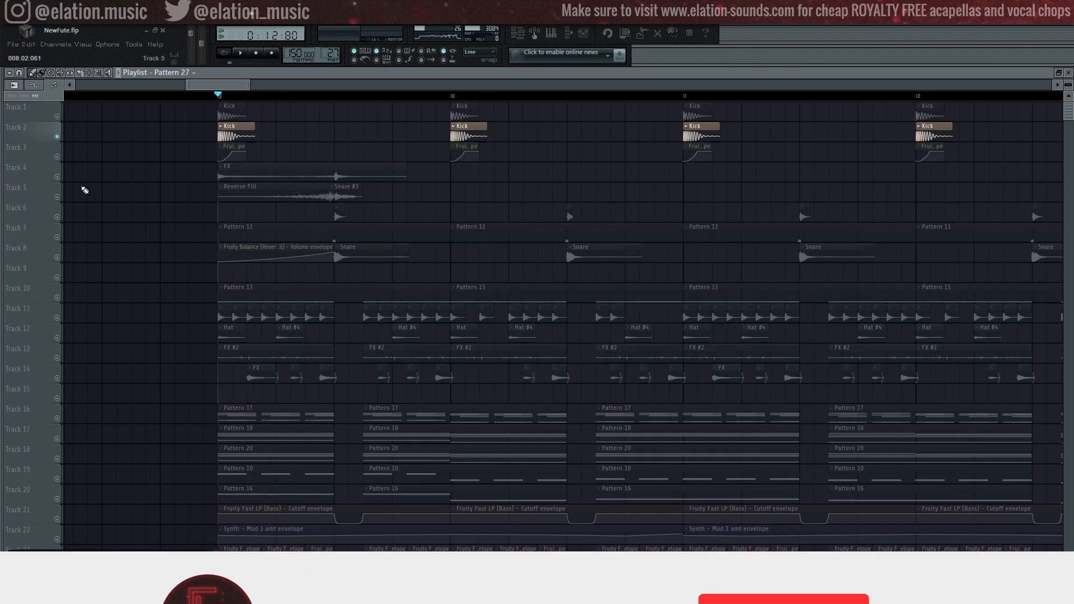
pyautogui.press('space')
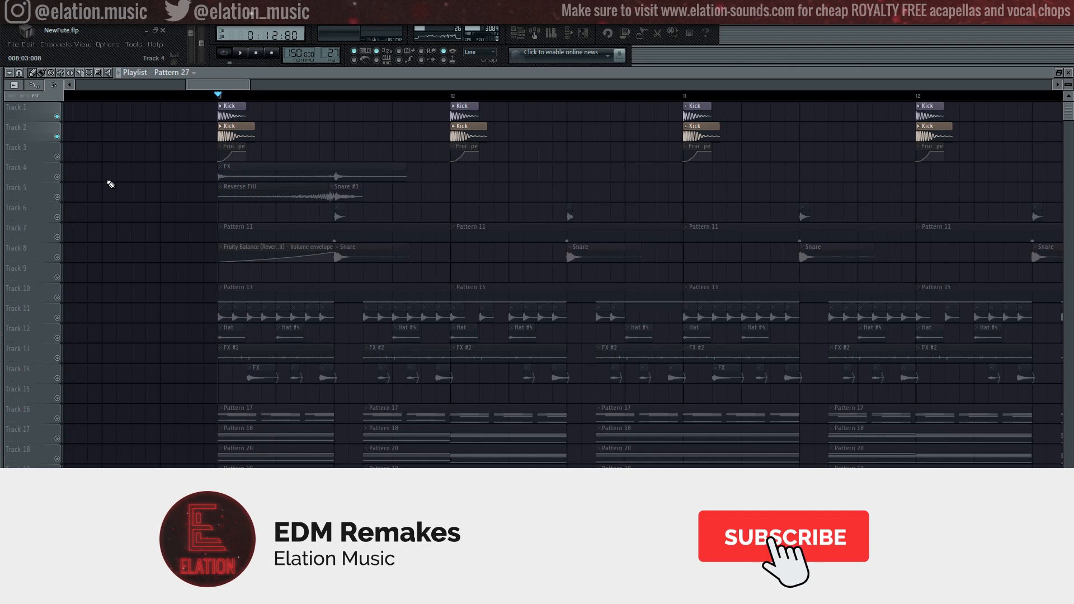
pyautogui.press('space')
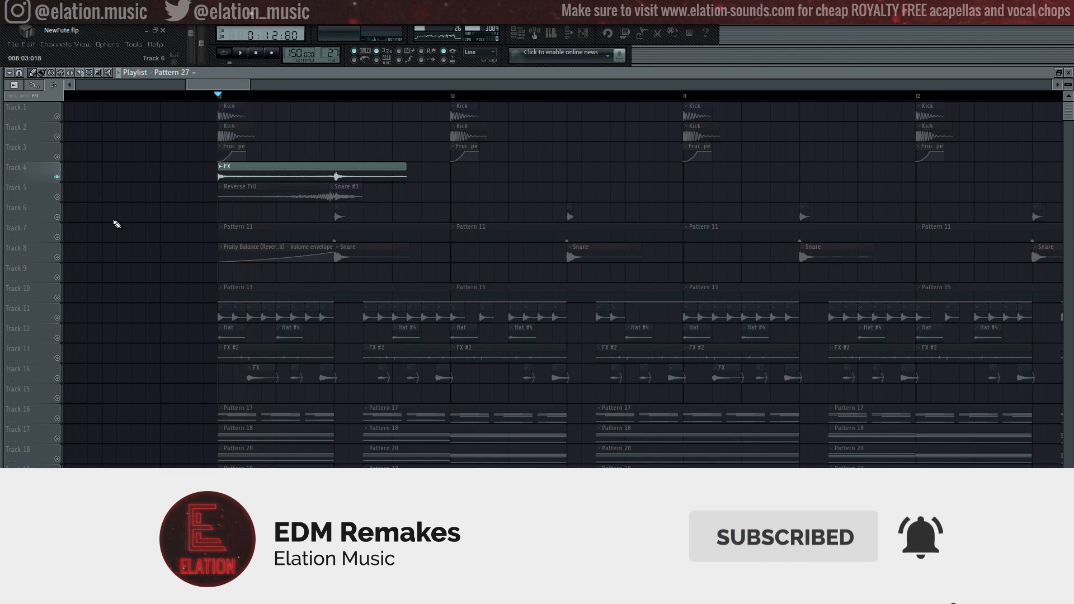
pyautogui.press('space')
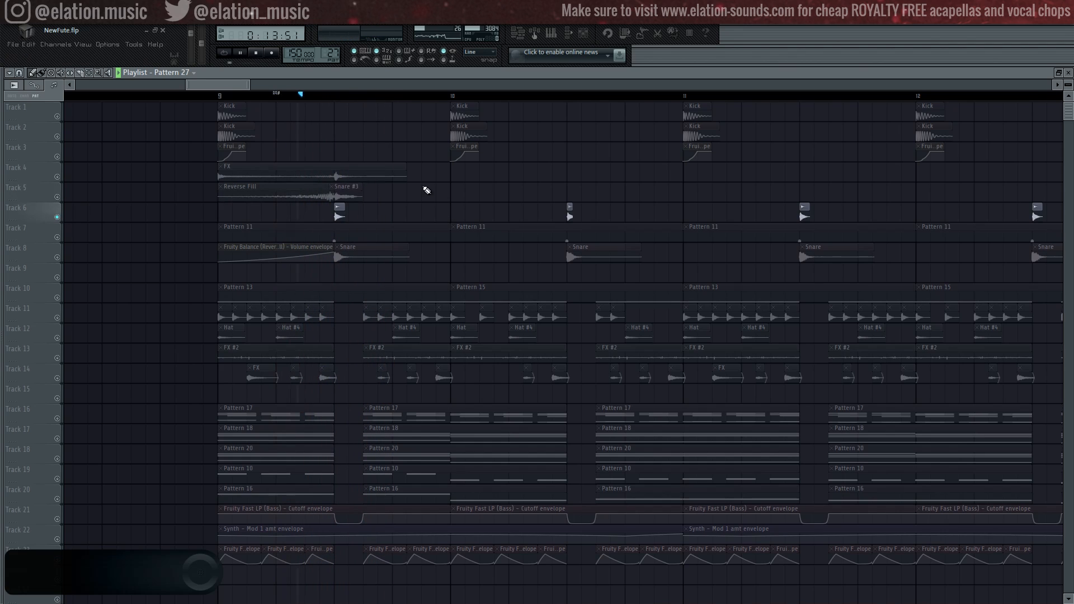
# Step: Audition the track 6 hits, the hats on track 12, the FX #2 clips on track 13 and the full drum arrangement
pyautogui.press('space')
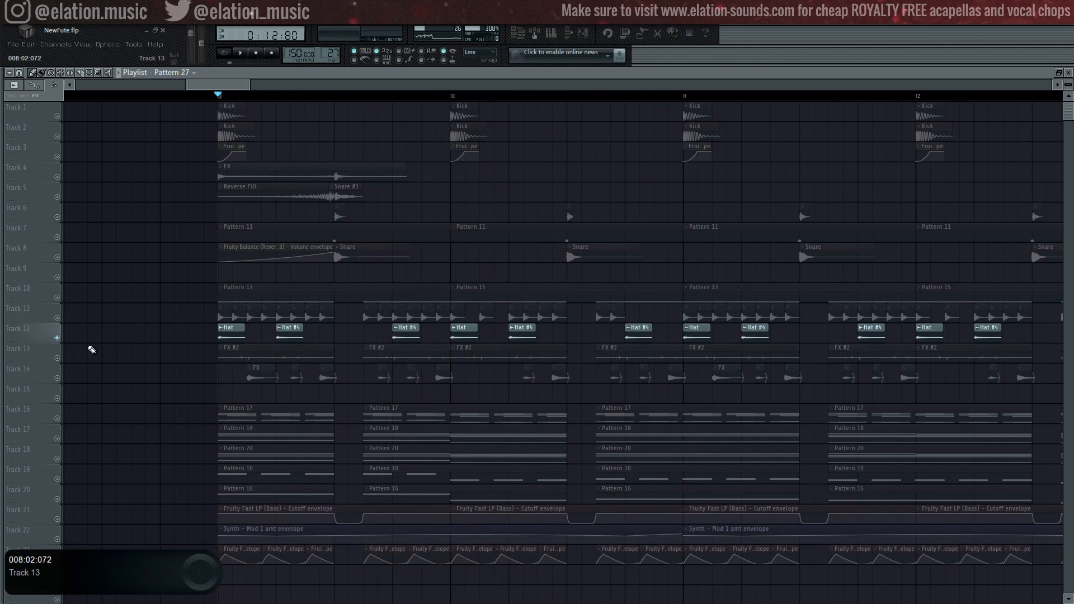
pyautogui.press('space')
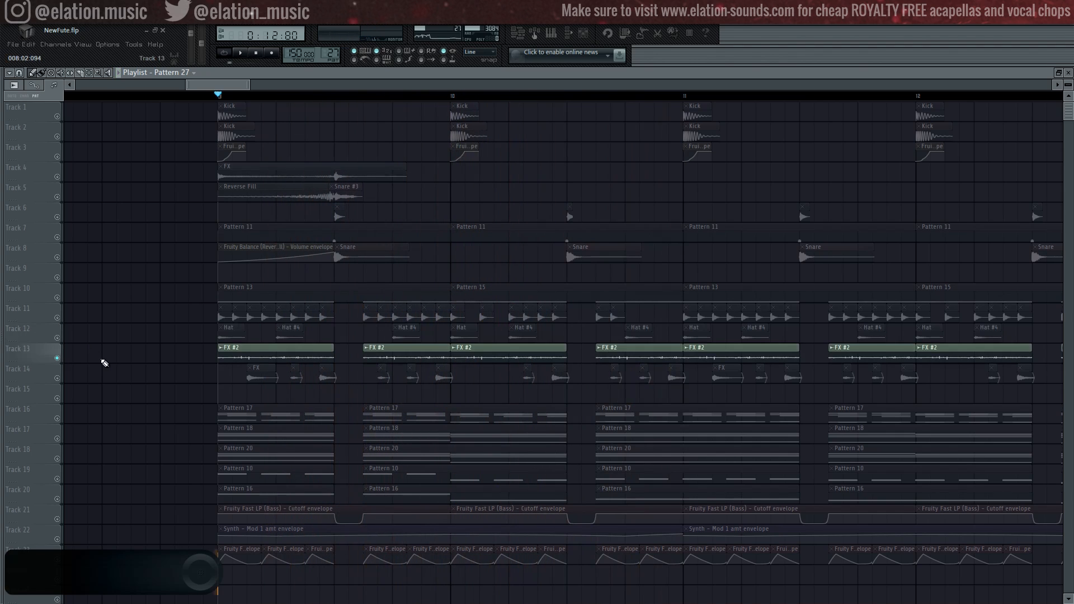
pyautogui.press('space')
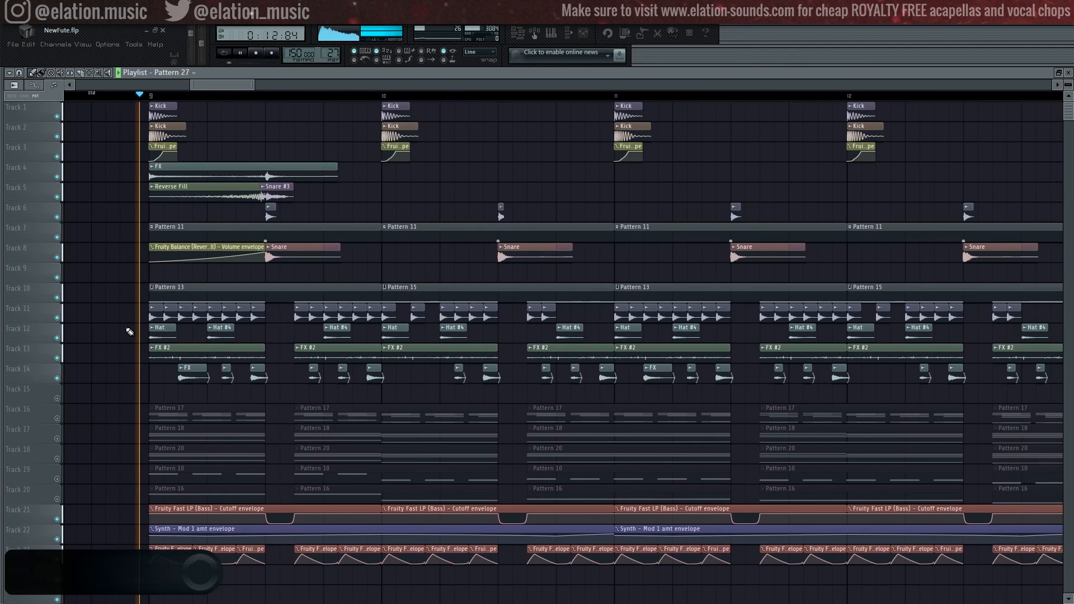
pyautogui.press('space')
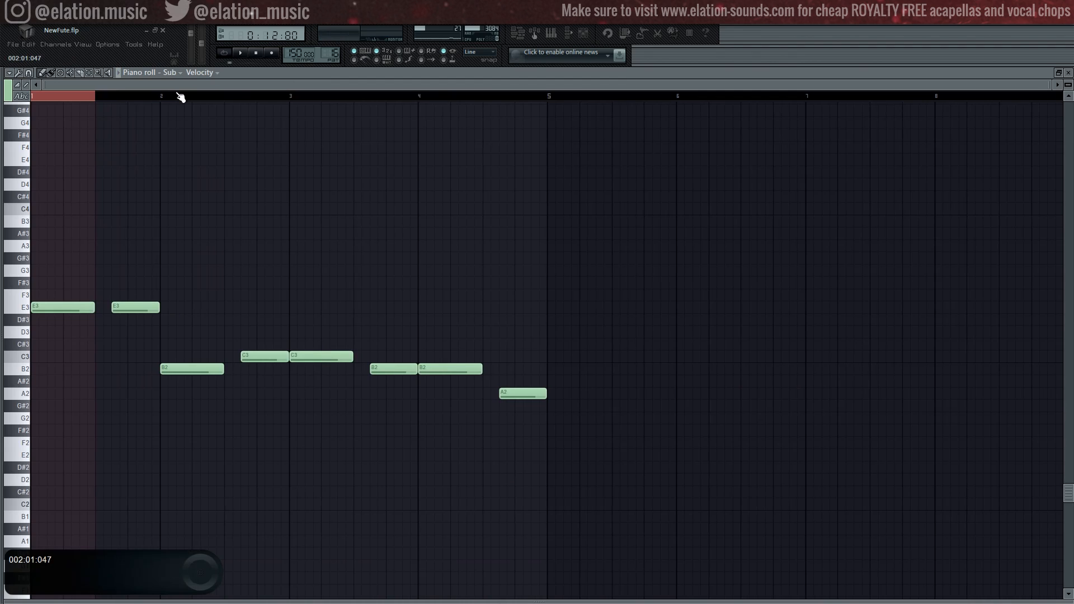
# Step: Play the Sub notes in the piano roll, review the whole Bass note sequence and close the piano roll
pyautogui.press('space')
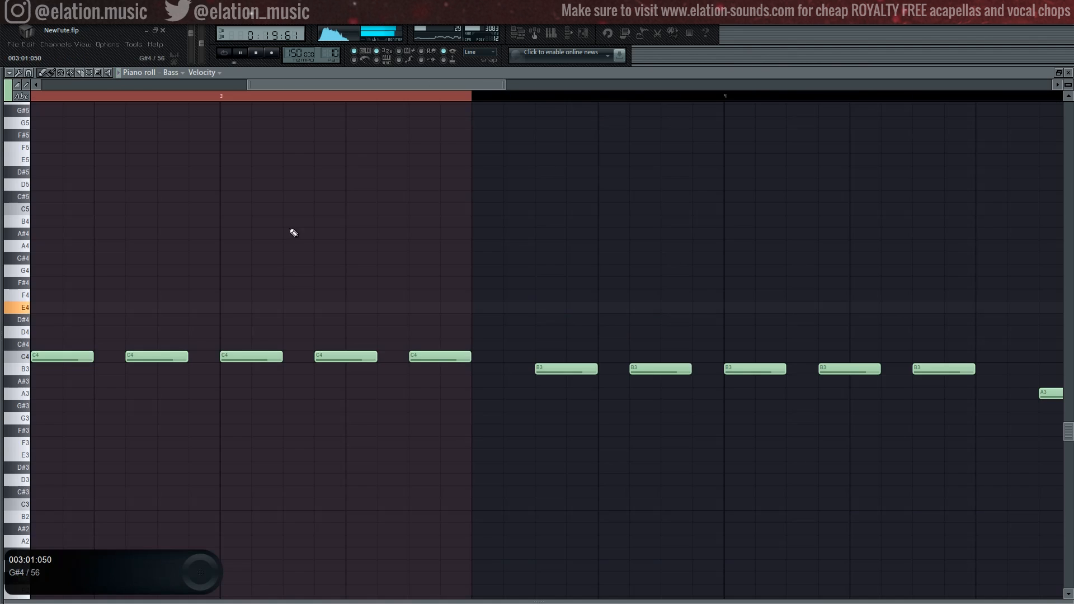
pyautogui.scroll(-3, 338, 103)
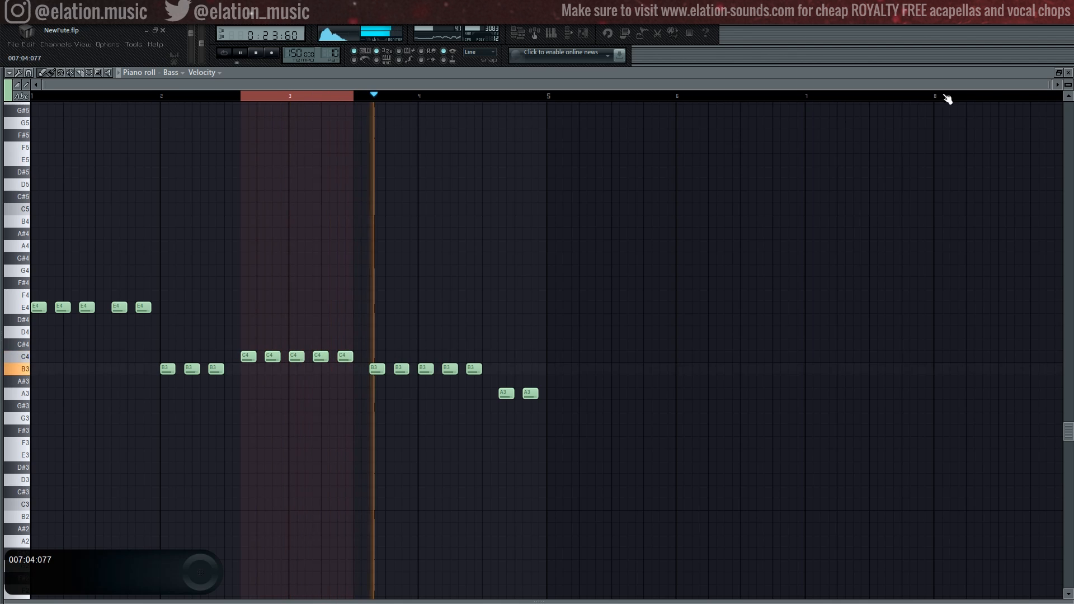
pyautogui.click(1069, 73)
# Step: Open Pattern 22 from the playlist and audition each of its Bass channels with its synth patch showing
pyautogui.doubleClick(454, 273)
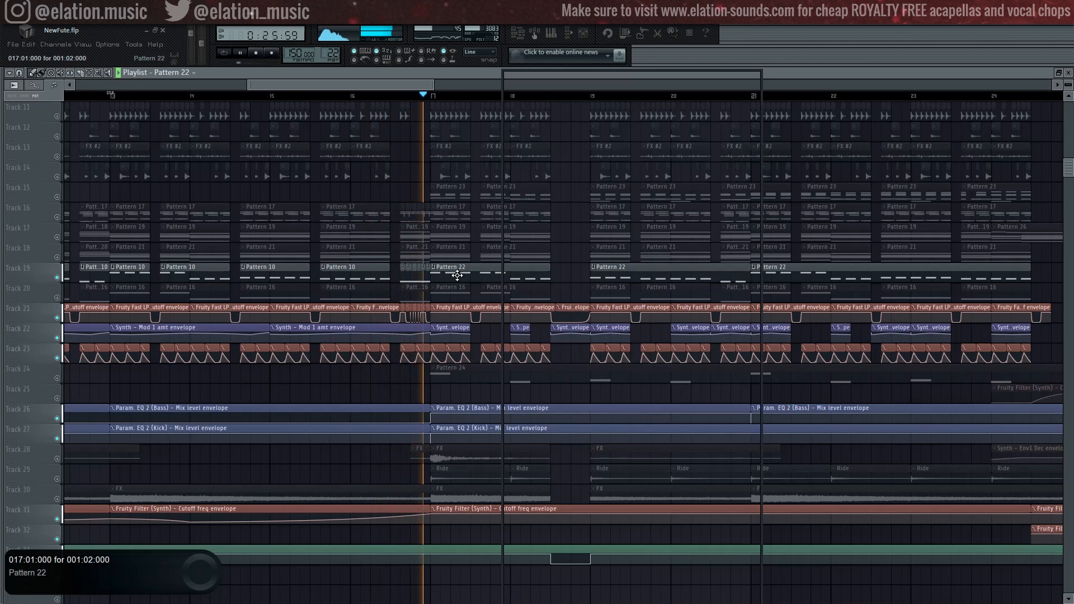
pyautogui.scroll(-3, 446, 102)
pyautogui.scroll(-2, 446, 102)
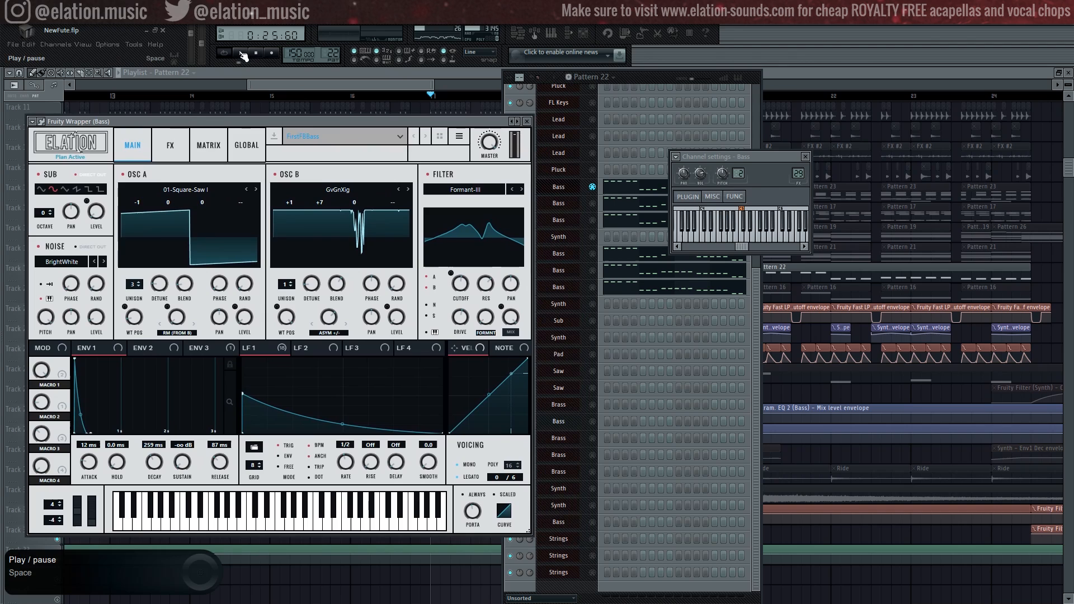
pyautogui.click(242, 53)
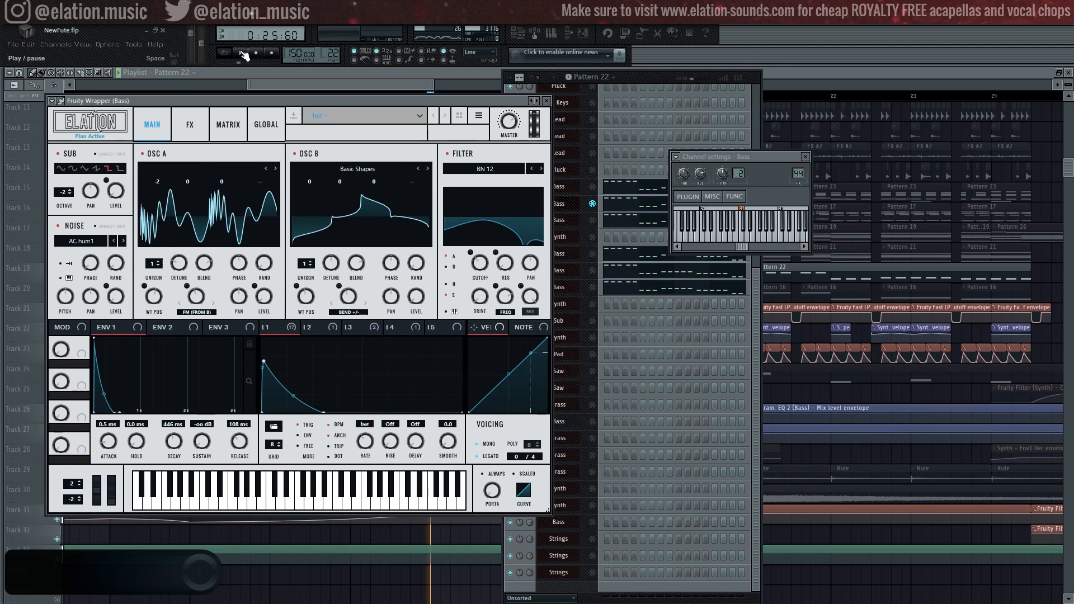
pyautogui.click(243, 53)
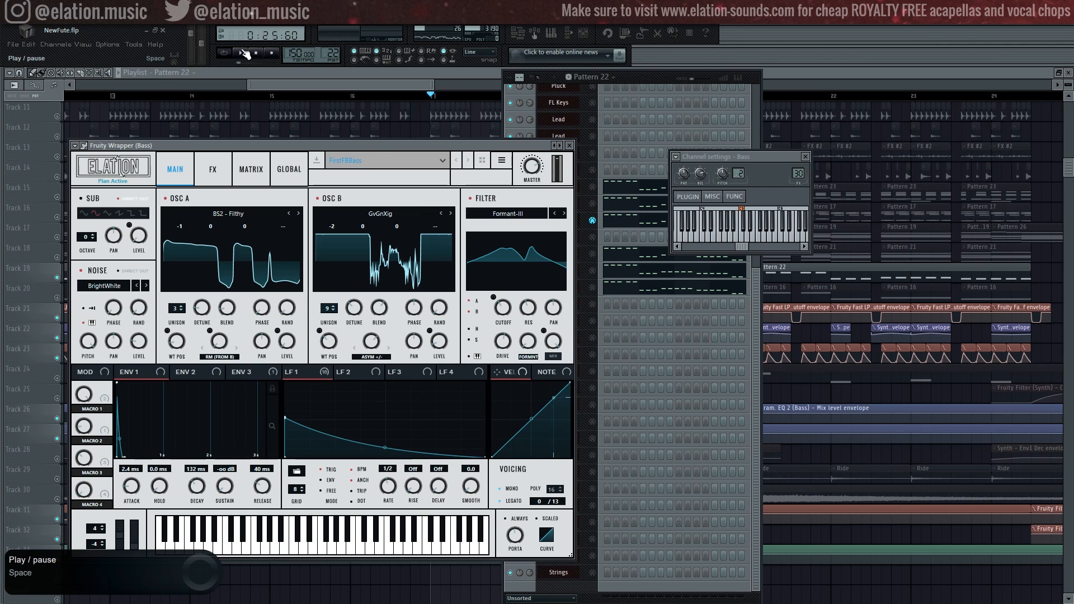
pyautogui.click(244, 54)
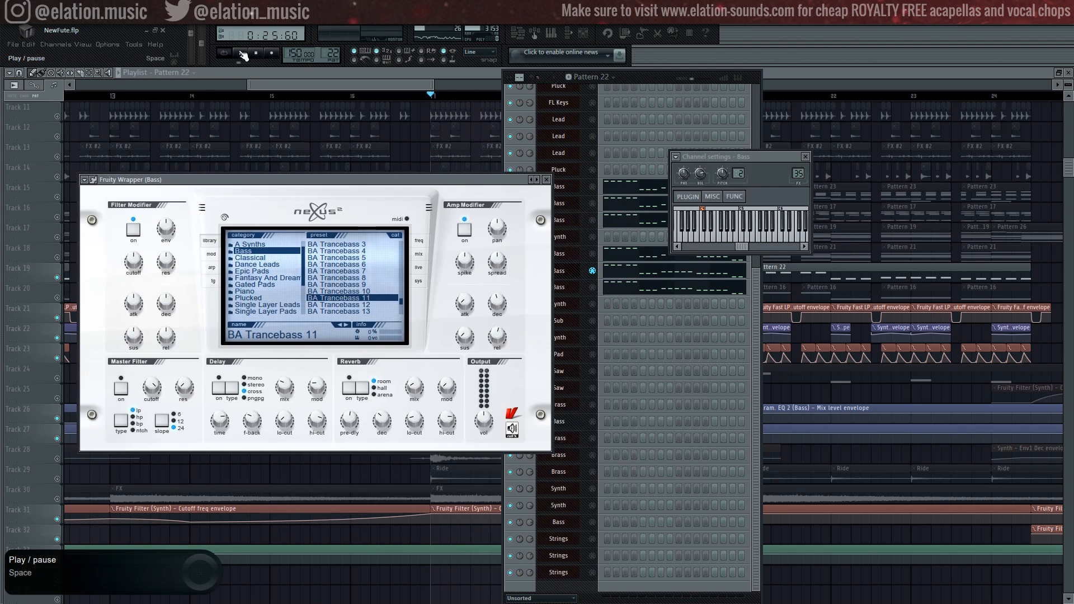
pyautogui.click(242, 54)
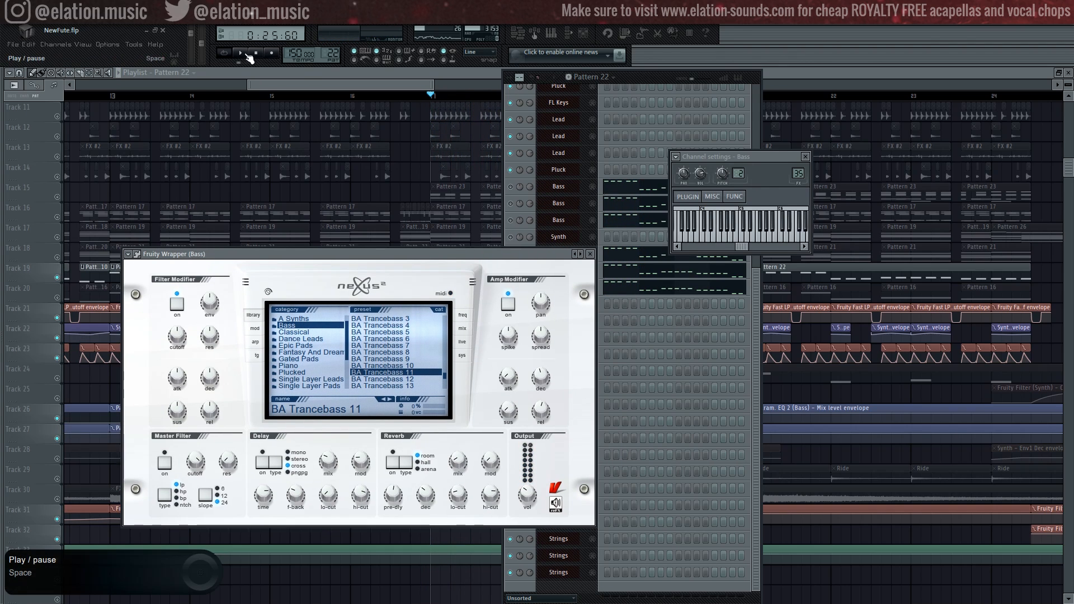
pyautogui.click(246, 54)
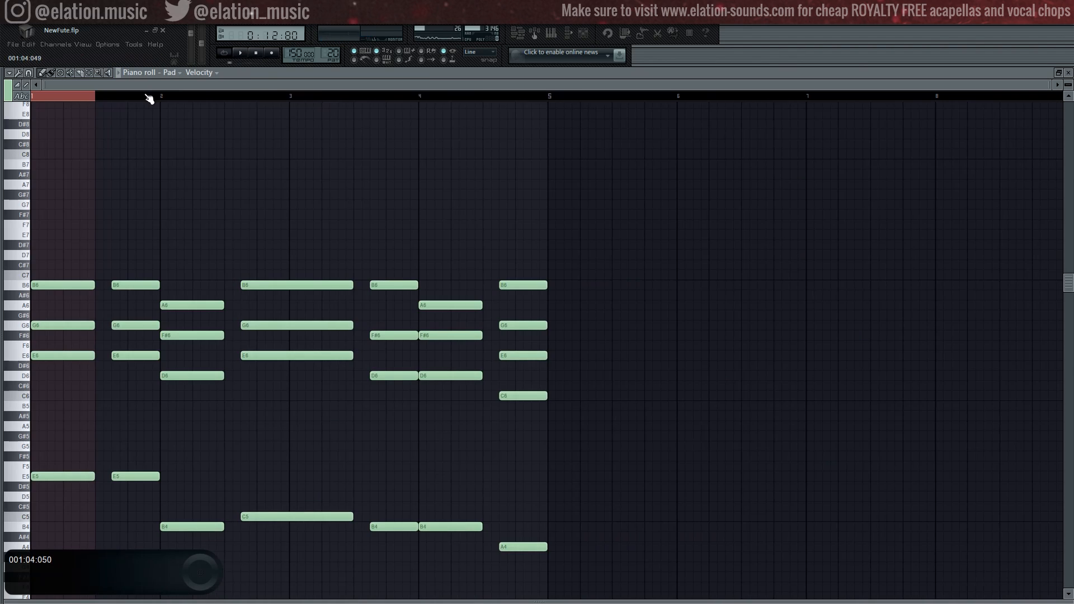
# Step: Listen to the chord parts in the Pad and Synth piano rolls and to the Sylenth1 patch on the Synth channel
pyautogui.press('space')
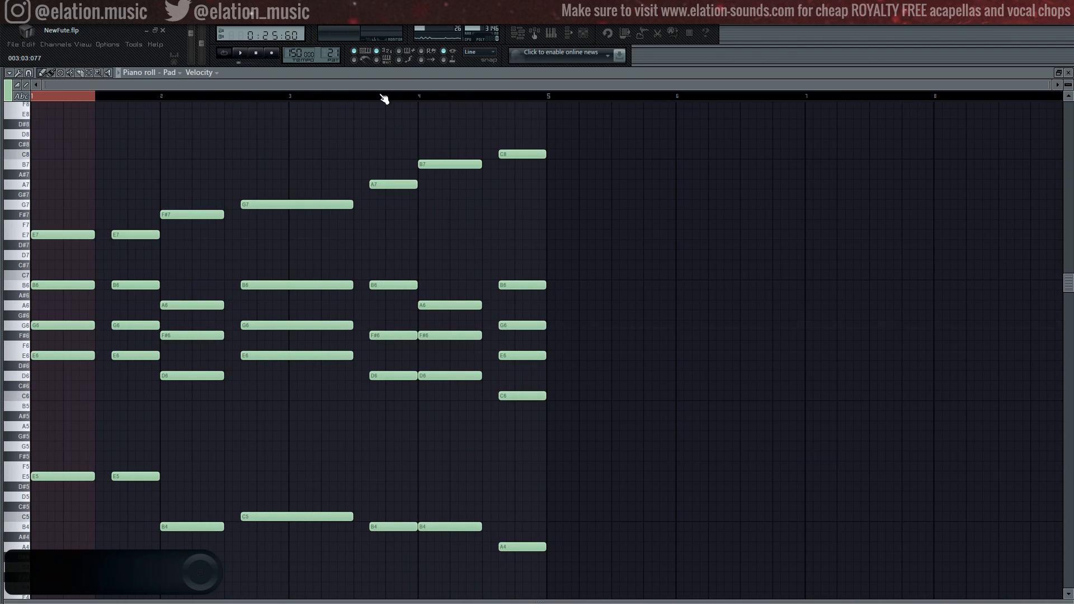
pyautogui.press('space')
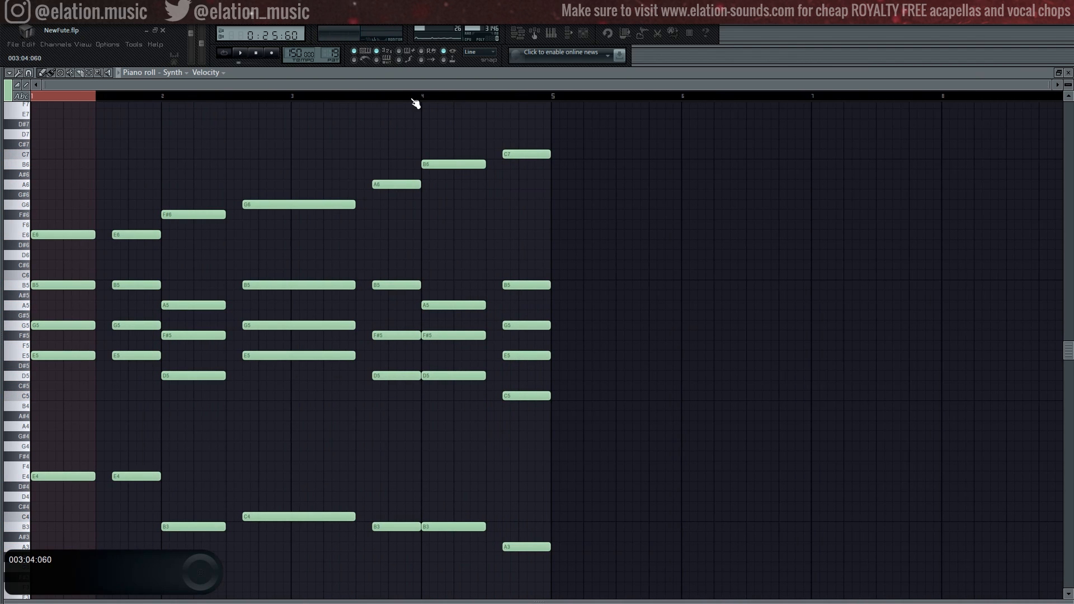
pyautogui.press('space')
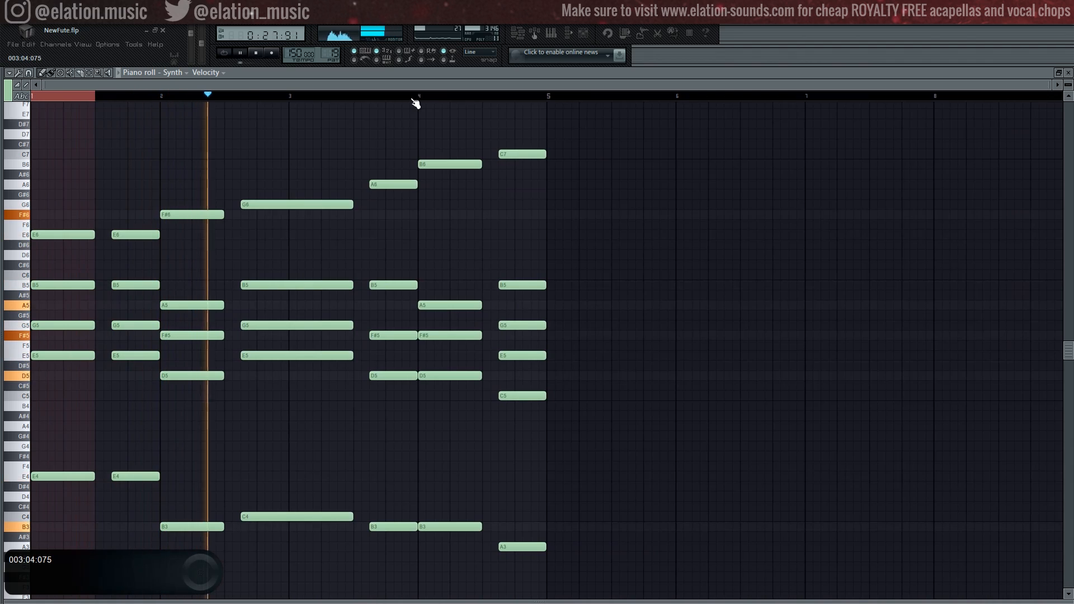
pyautogui.press('space')
pyautogui.press('space')
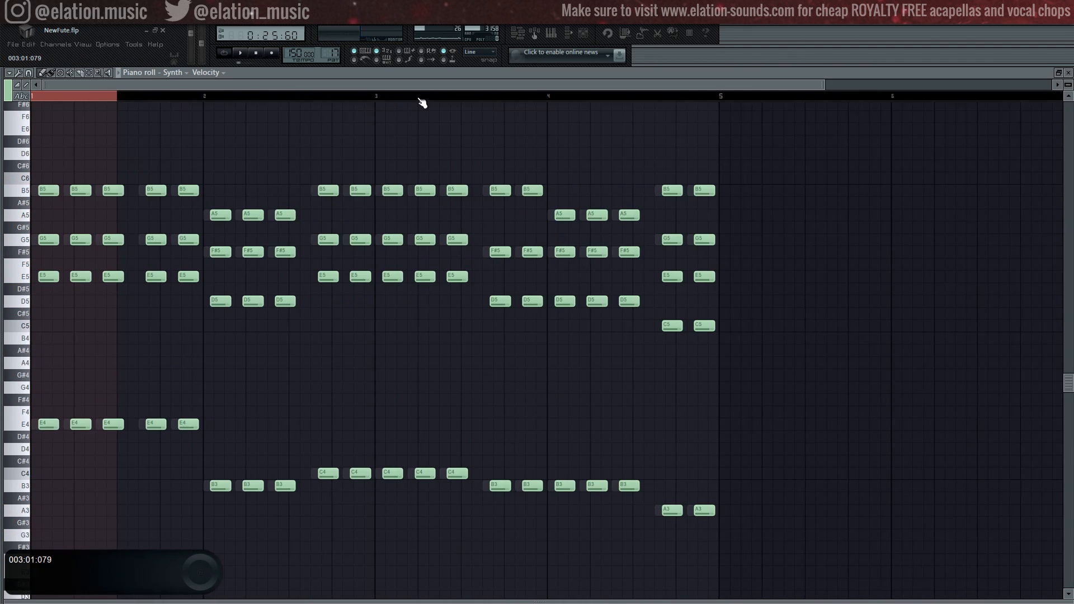
pyautogui.press('space')
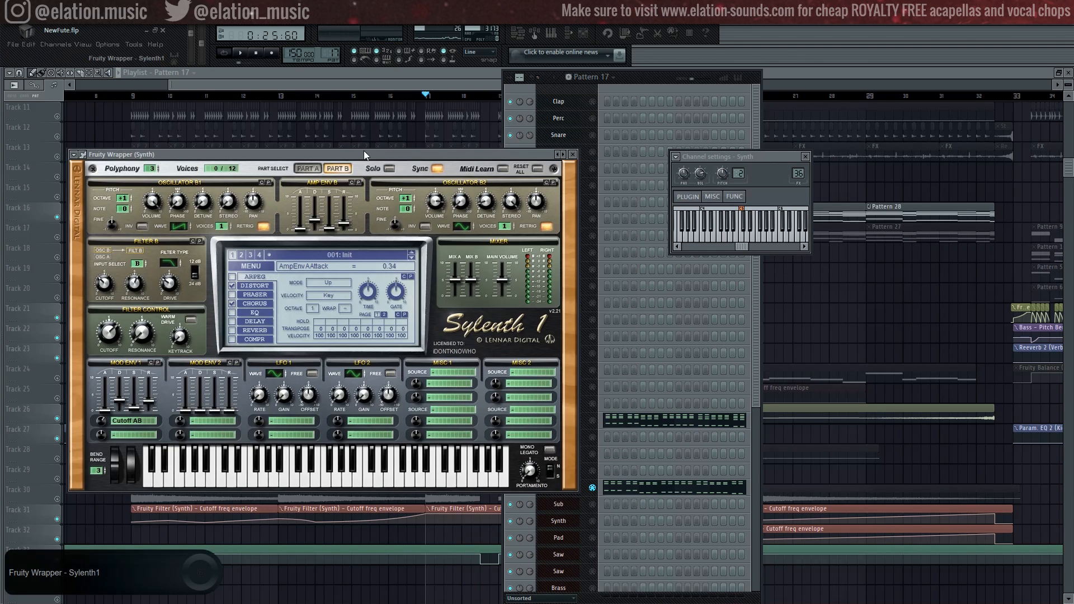
pyautogui.press('space')
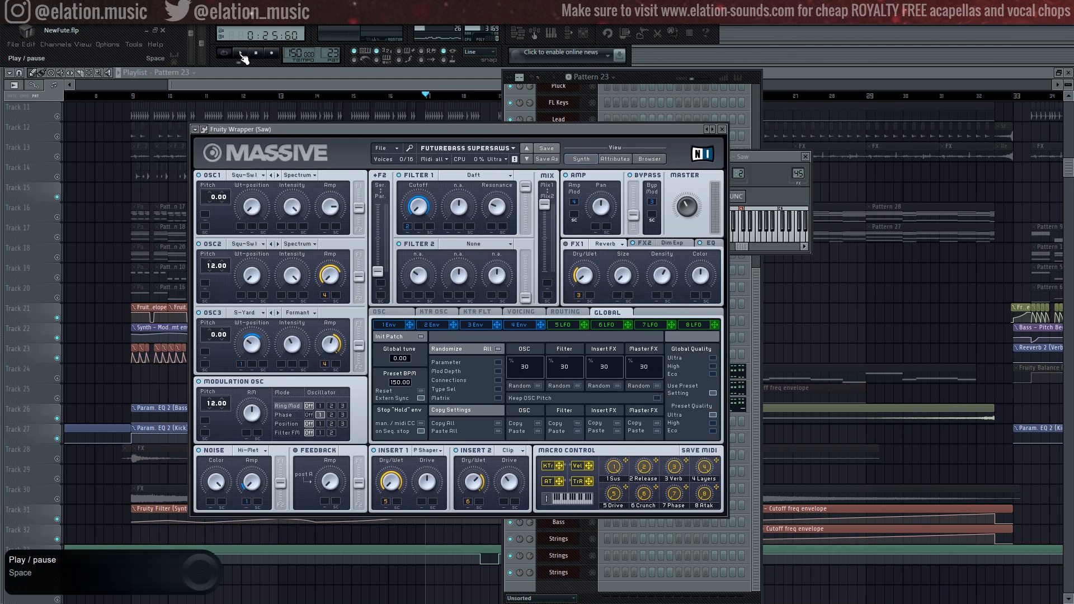
# Step: Audition Pattern 23's Massive saw and Nexus Brass Ensemble patches, and inspect the Fruity Parametric EQ 2 effects on the Brass mixer track
pyautogui.click(242, 54)
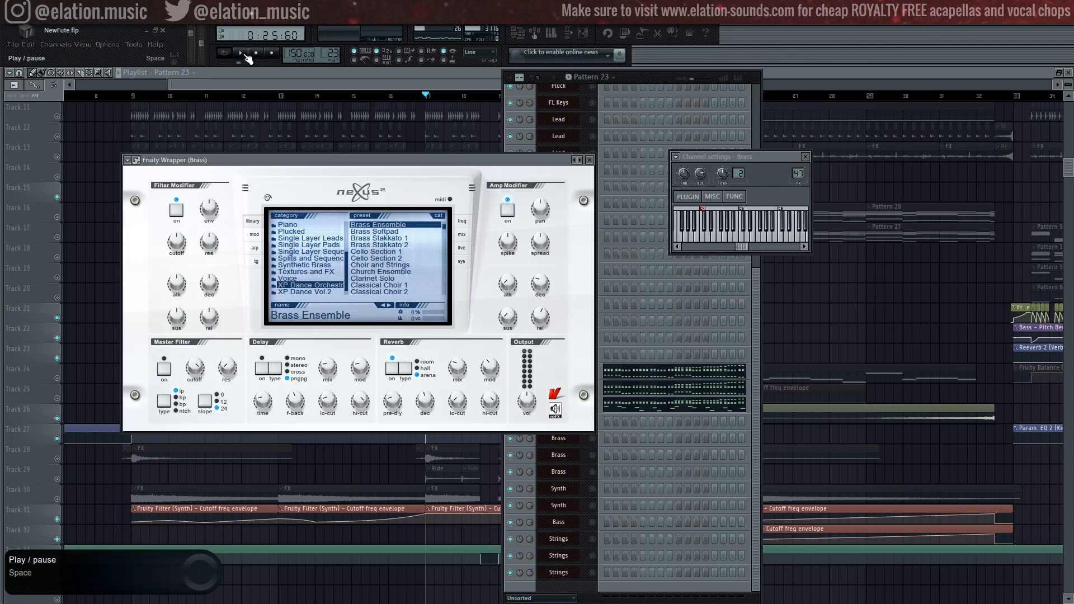
pyautogui.click(242, 53)
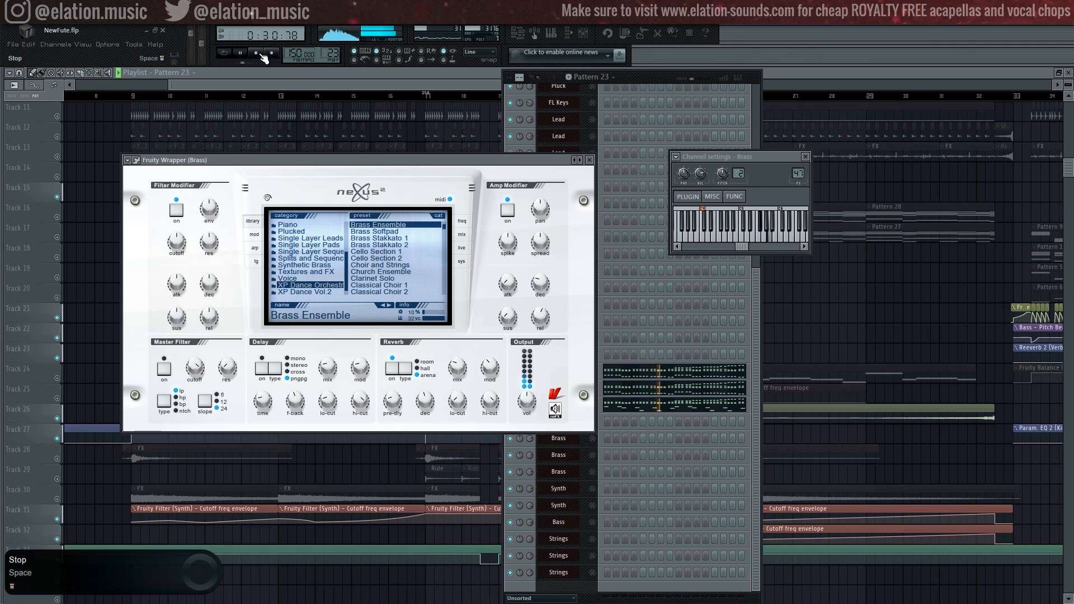
pyautogui.click(260, 55)
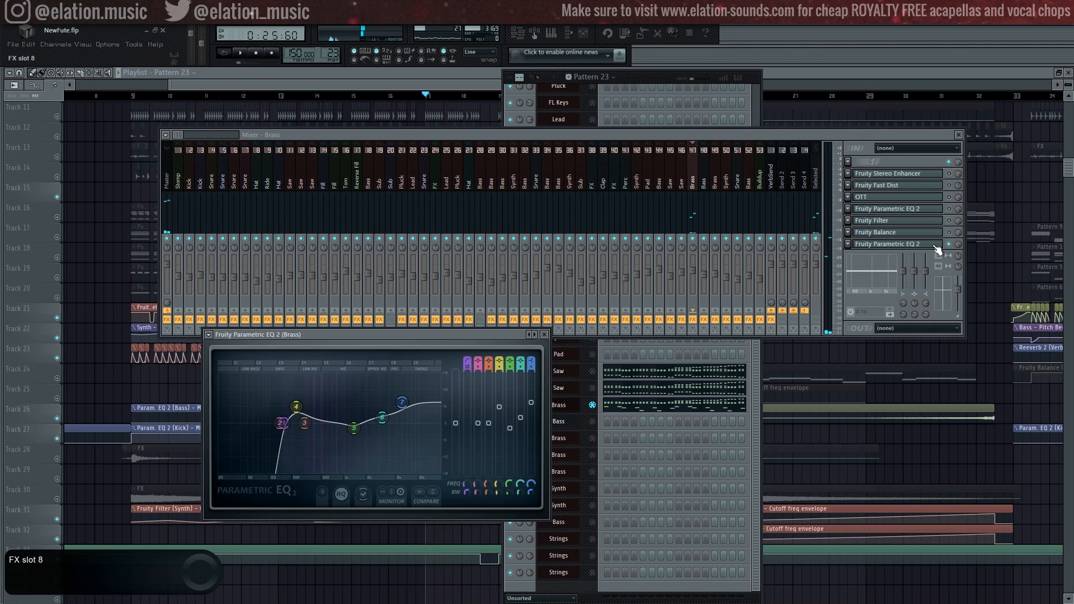
pyautogui.press('space')
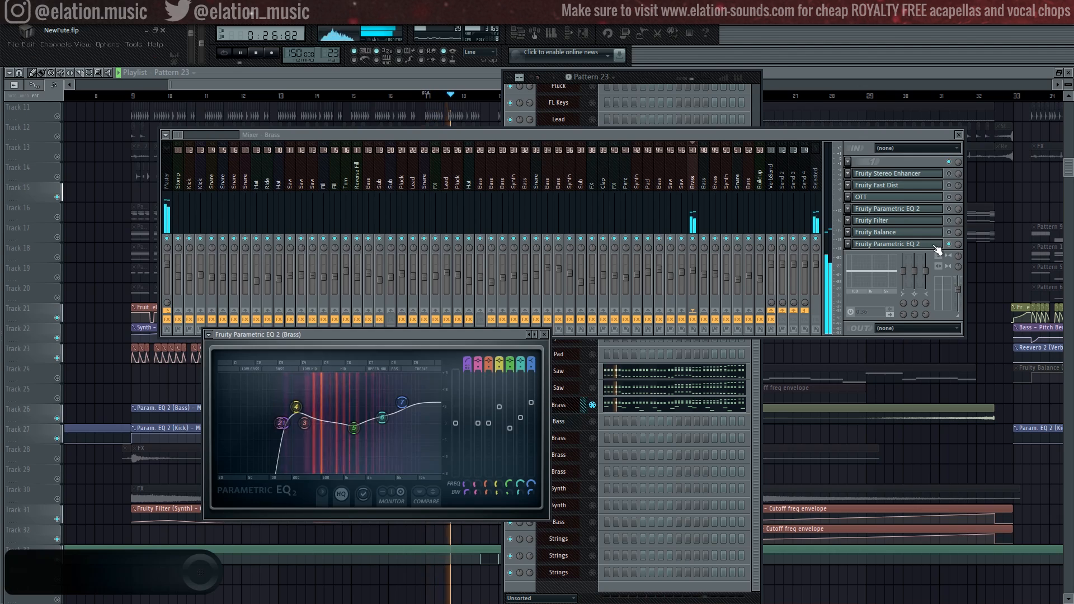
pyautogui.click(941, 209)
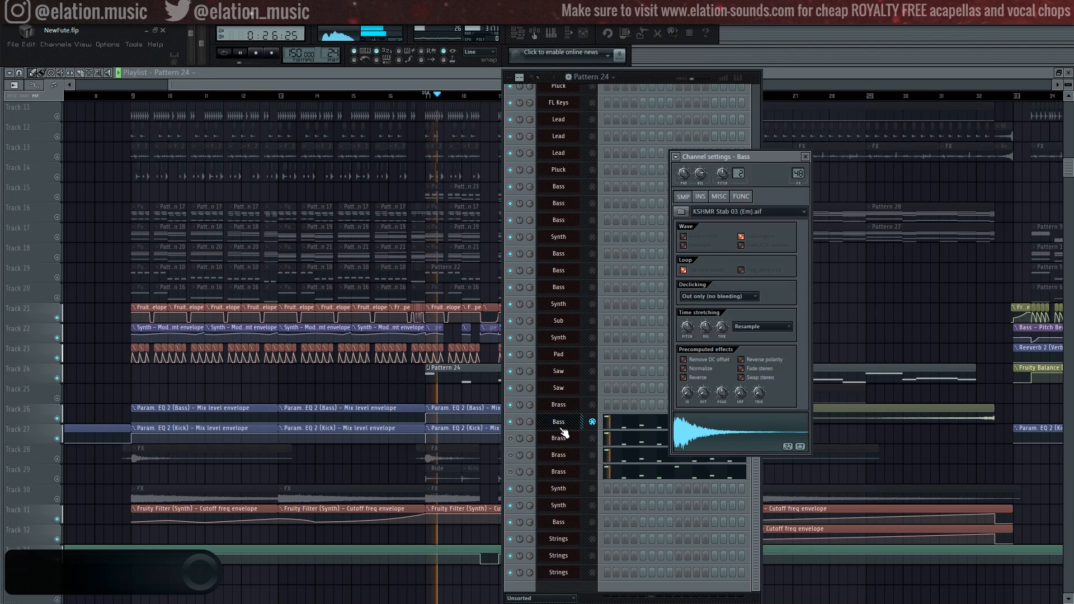
# Step: Audition the KSHMR Stab 03 bass sample in Pattern 24 and bring up the first two Brass channels below it
pyautogui.press('space')
pyautogui.click(561, 437)
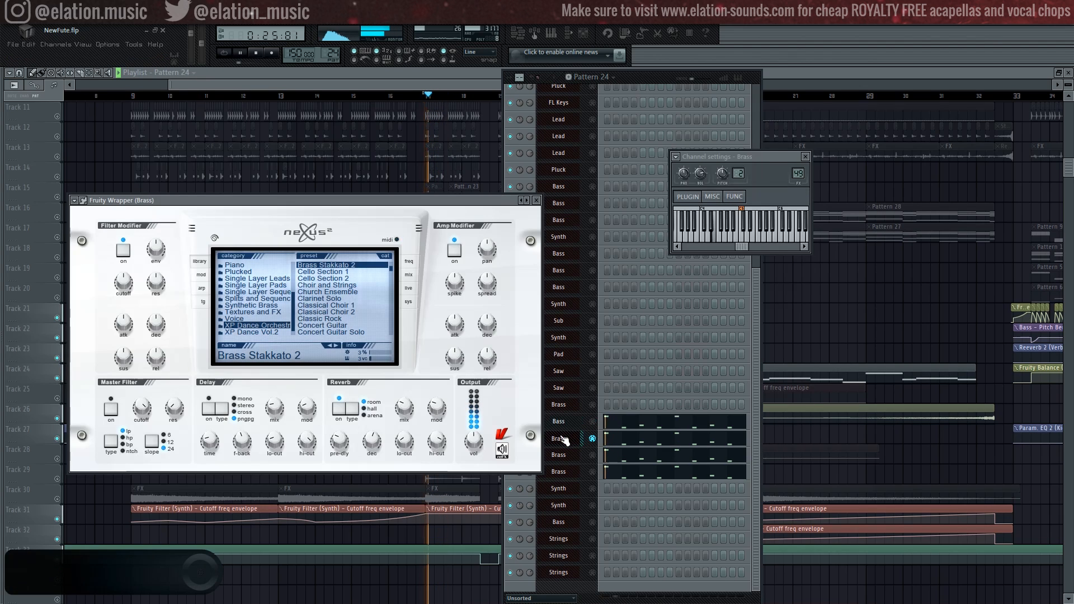
pyautogui.click(565, 454)
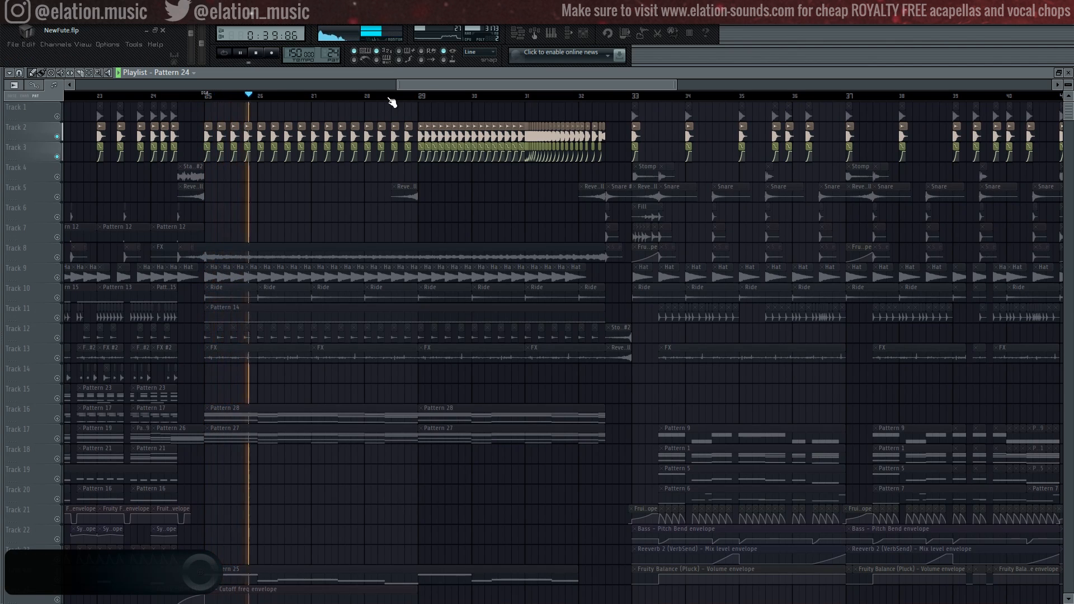
# Step: Listen to the buildup's kick section from bar 29 and the buildup hats on track 9
pyautogui.click(417, 98)
pyautogui.scroll(2, 567, 99)
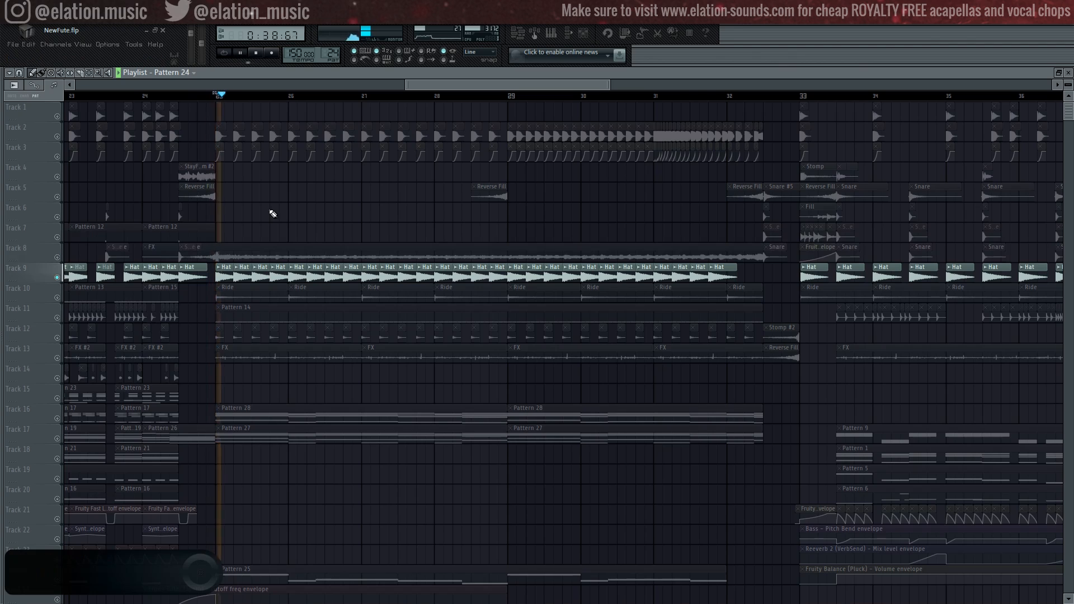
pyautogui.press('space')
# Step: Solo and audition the rides on track 10, Pattern 14 on track 11 and the short clips on track 12
pyautogui.rightClick(57, 298)
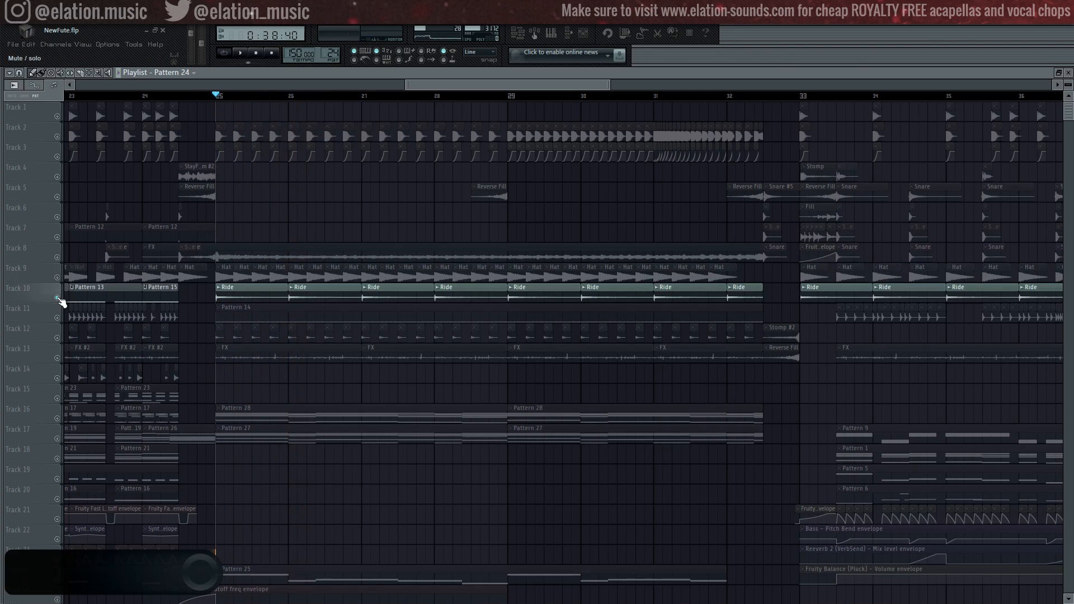
pyautogui.rightClick(57, 318)
pyautogui.press('space')
pyautogui.press('space')
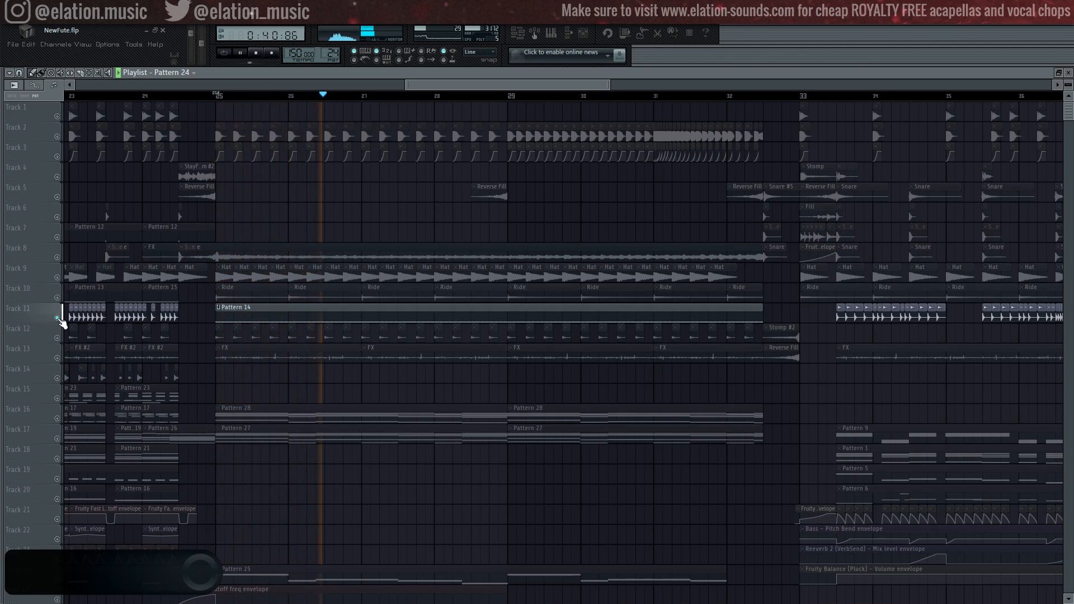
pyautogui.rightClick(58, 338)
pyautogui.press('space')
pyautogui.press('space')
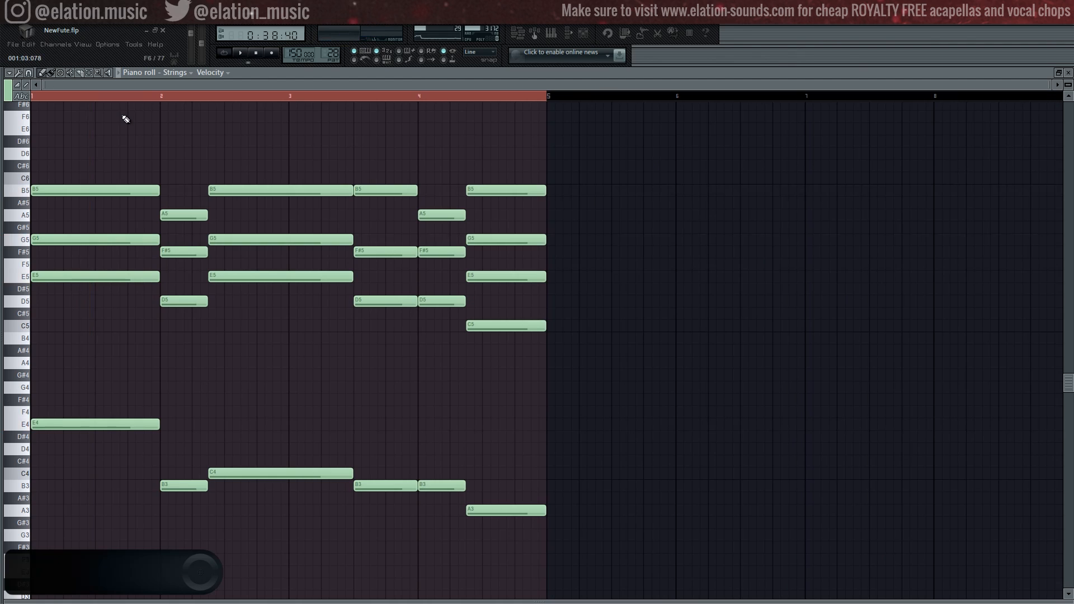
# Step: Audition the buildup's Pattern 28 strings with the Nexus Drama Strings 2 patch and Pattern 27 chords with their Serum and Massive patches
pyautogui.press('space')
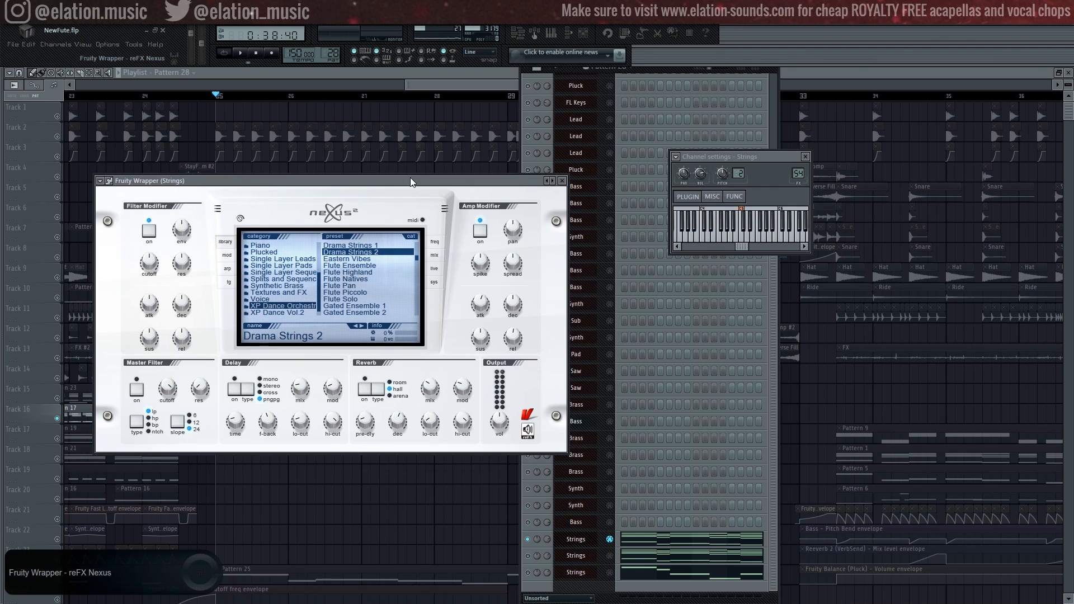
pyautogui.press('space')
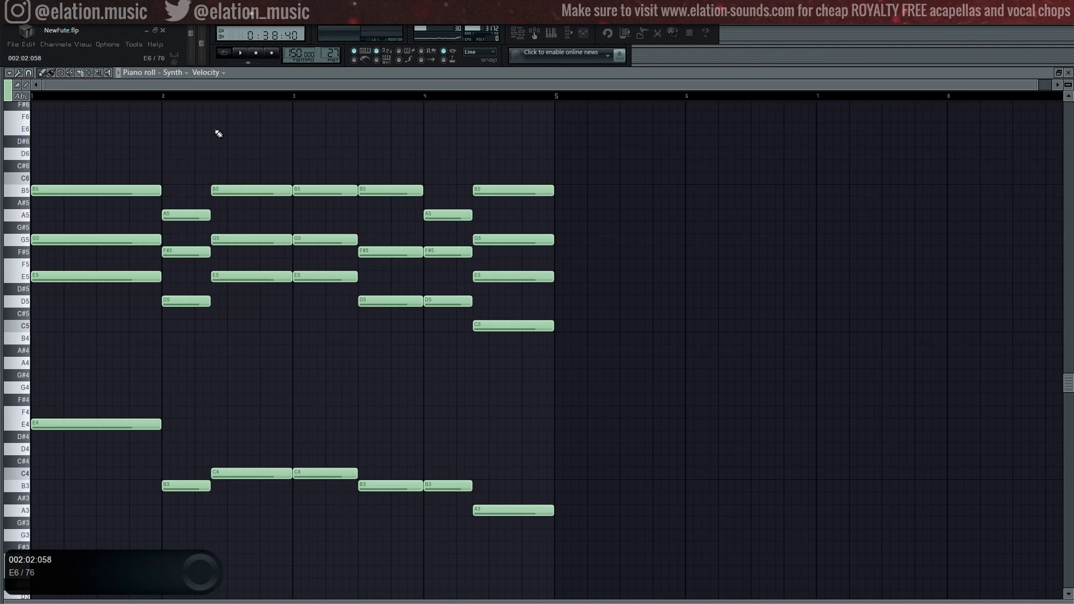
pyautogui.press('space')
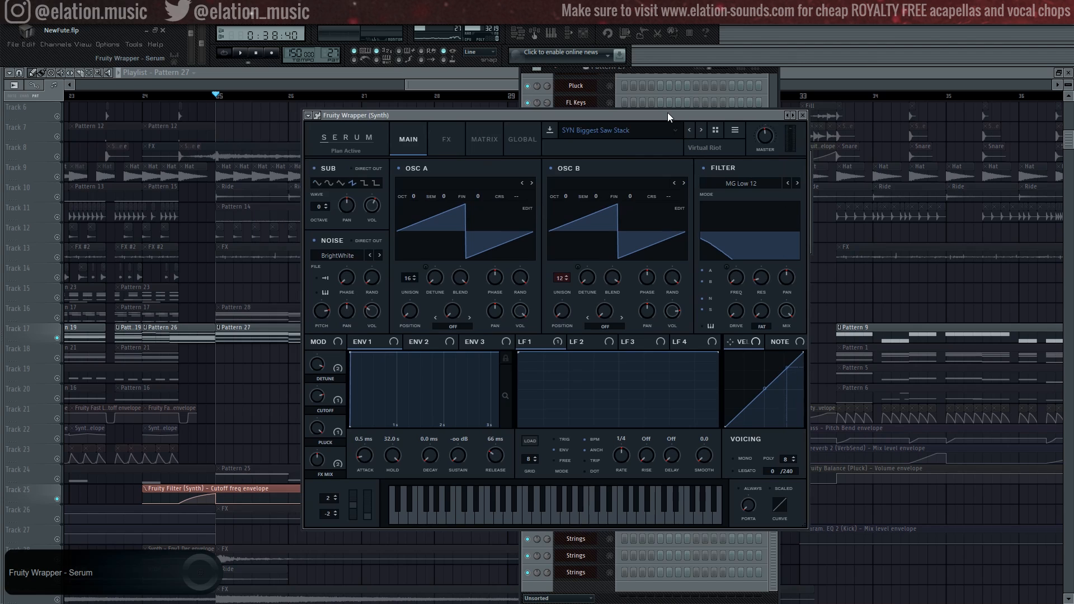
pyautogui.press('space')
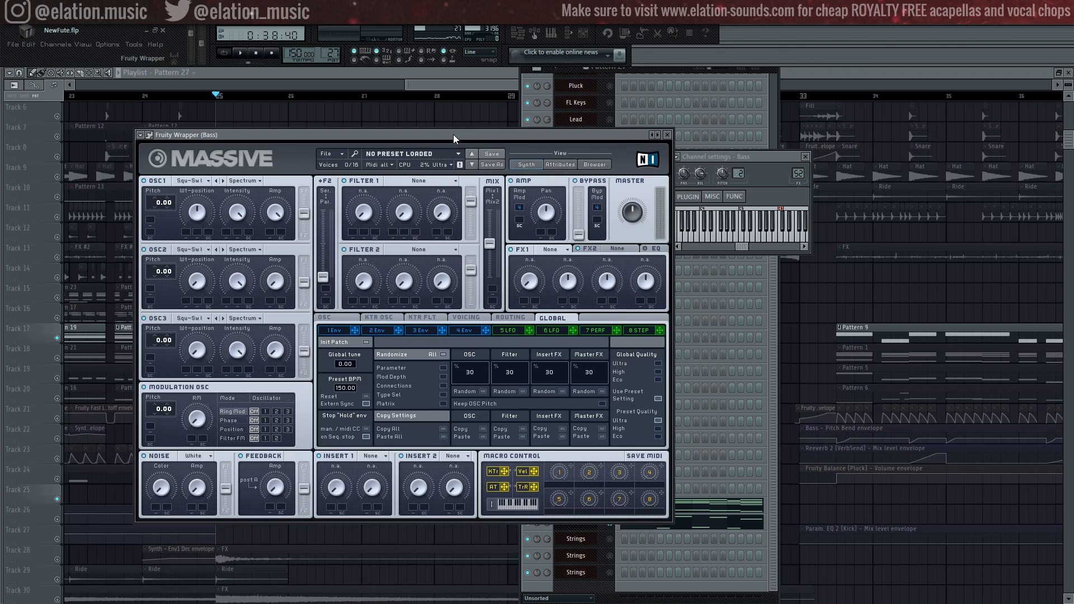
pyautogui.press('space')
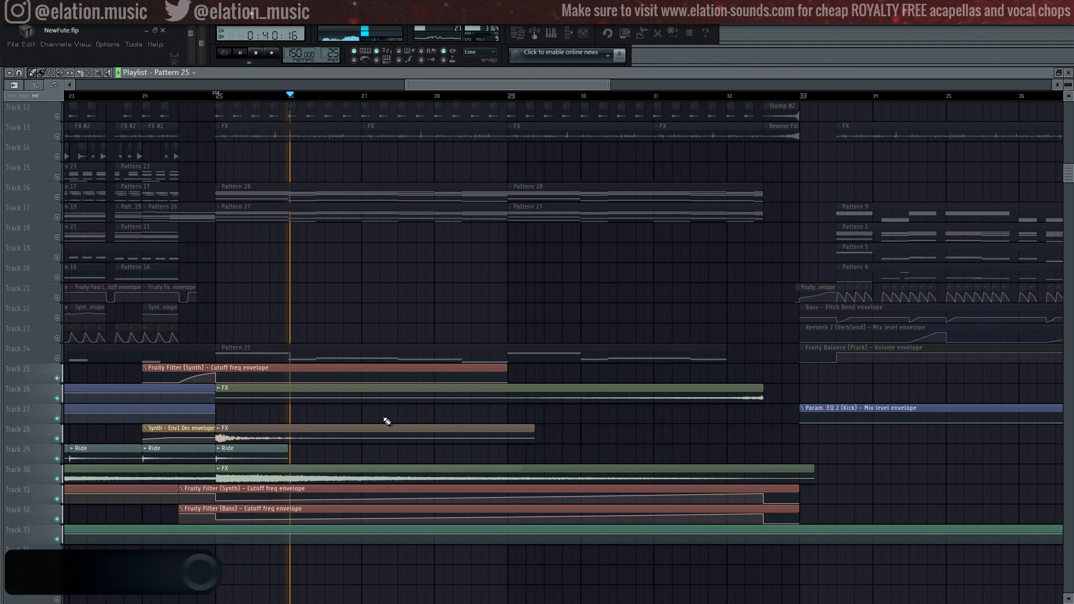
# Step: Listen to the buildup's FX and ride clips on tracks 26 to 30 and play the full buildup from bar 25
pyautogui.rightClick(278, 453)
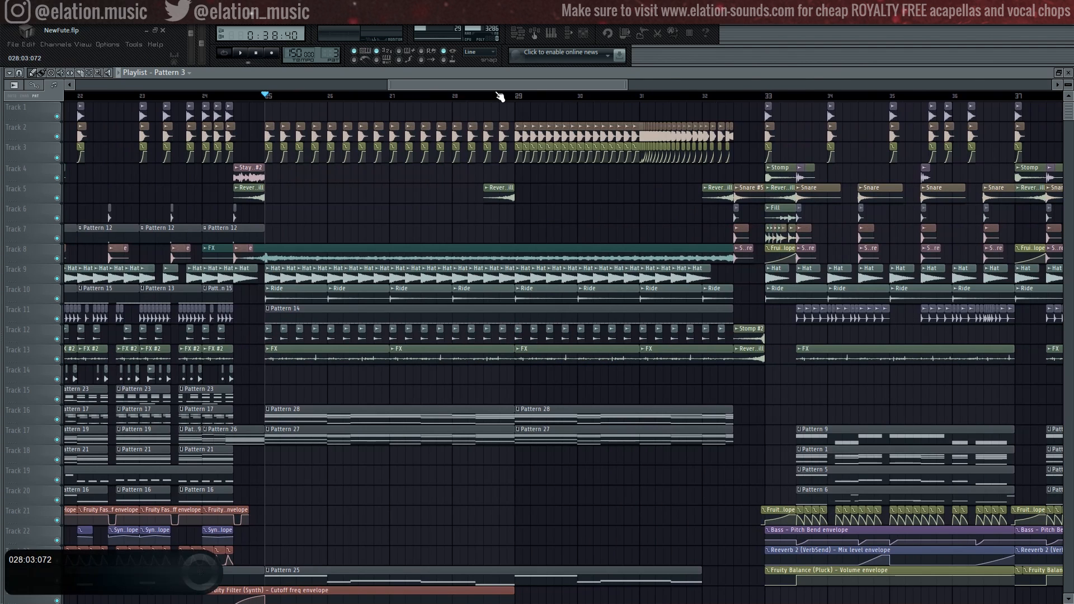
pyautogui.press('space')
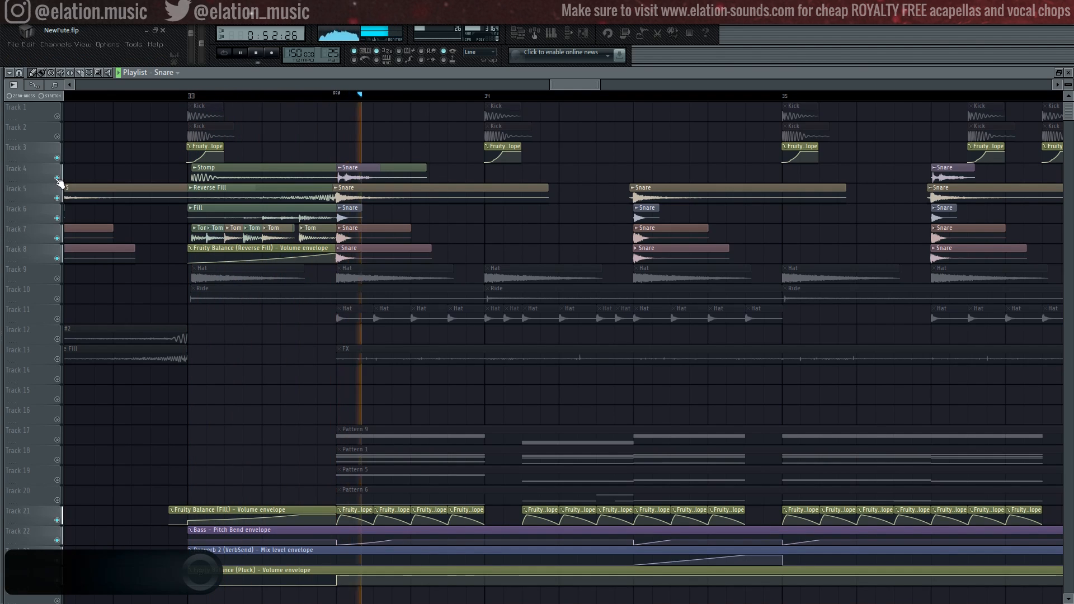
# Step: Audition the drop's snares, fills and hats on tracks 4 to 11 from bar 33 with the melodic patterns muted
pyautogui.rightClick(57, 320)
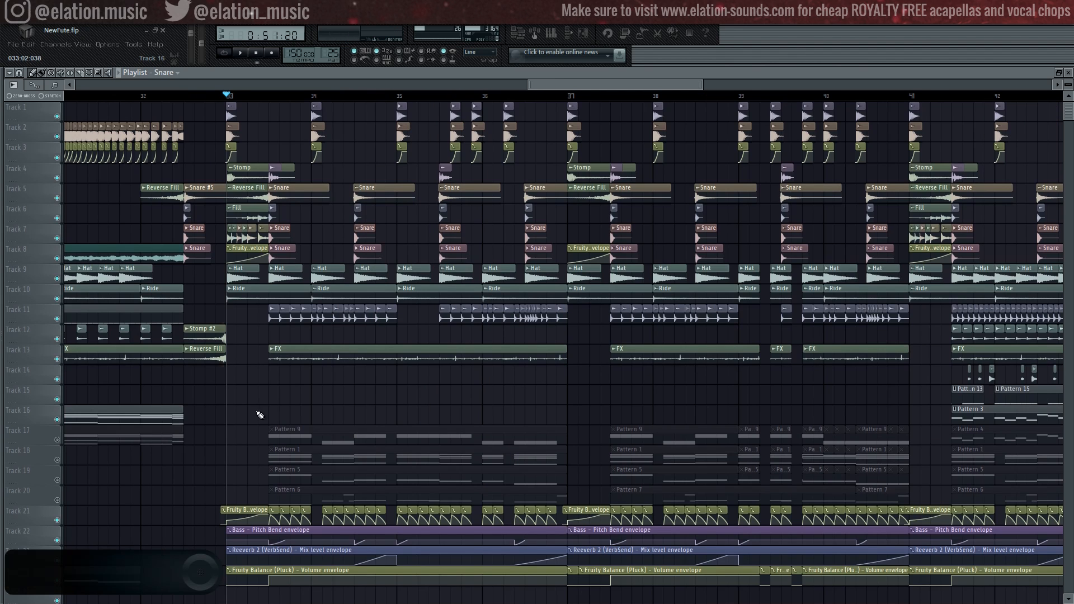
pyautogui.press('space')
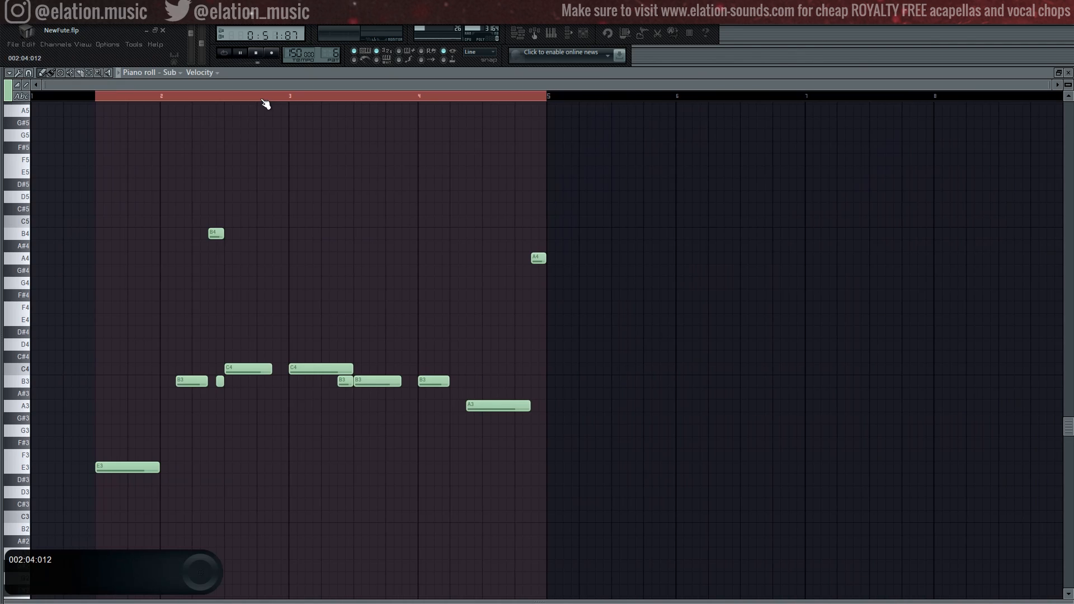
# Step: Audition the drop's Sub notes, Pattern 5's Serum bass patch and the chopped Saw chords
pyautogui.press('space')
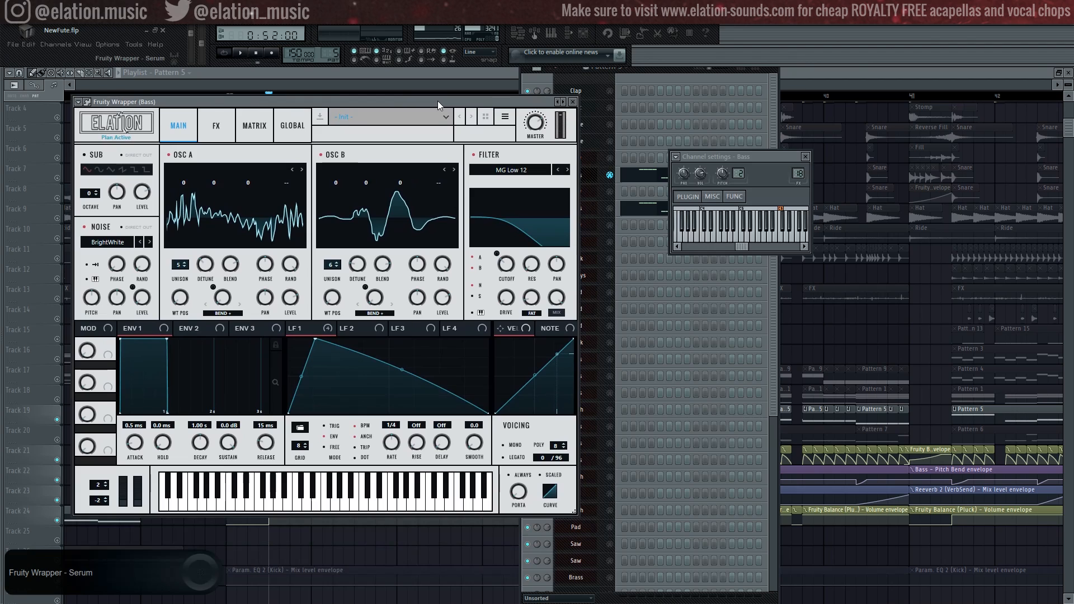
pyautogui.press('space')
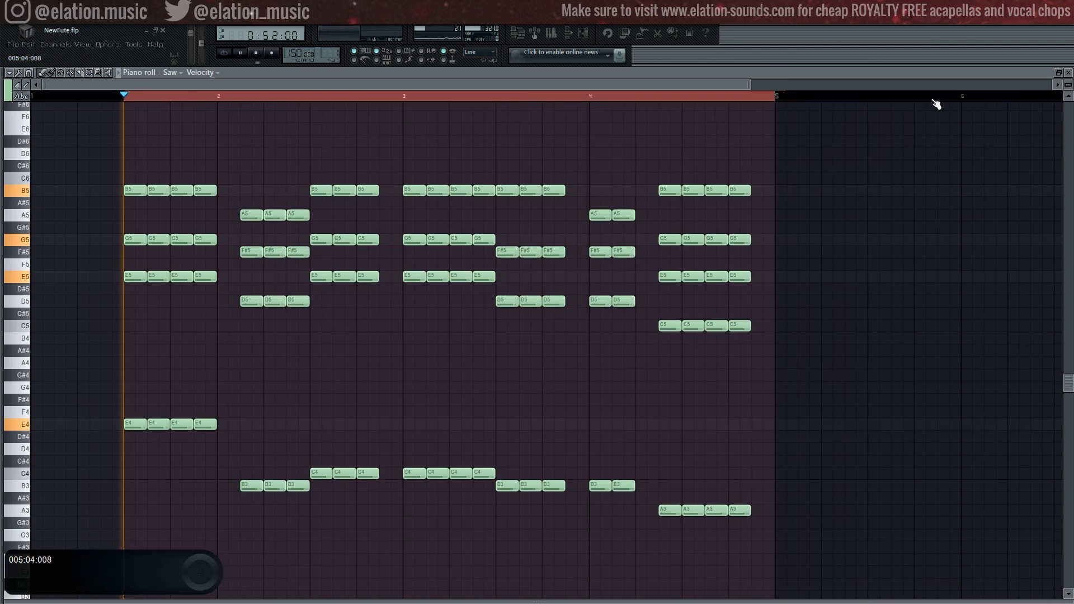
pyautogui.press('space')
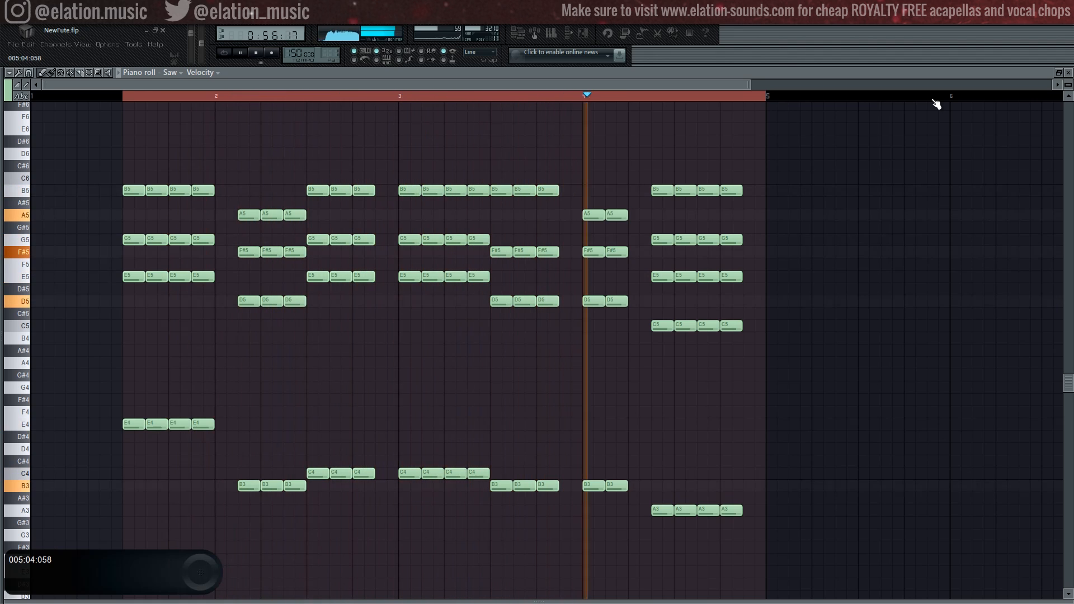
pyautogui.press('space')
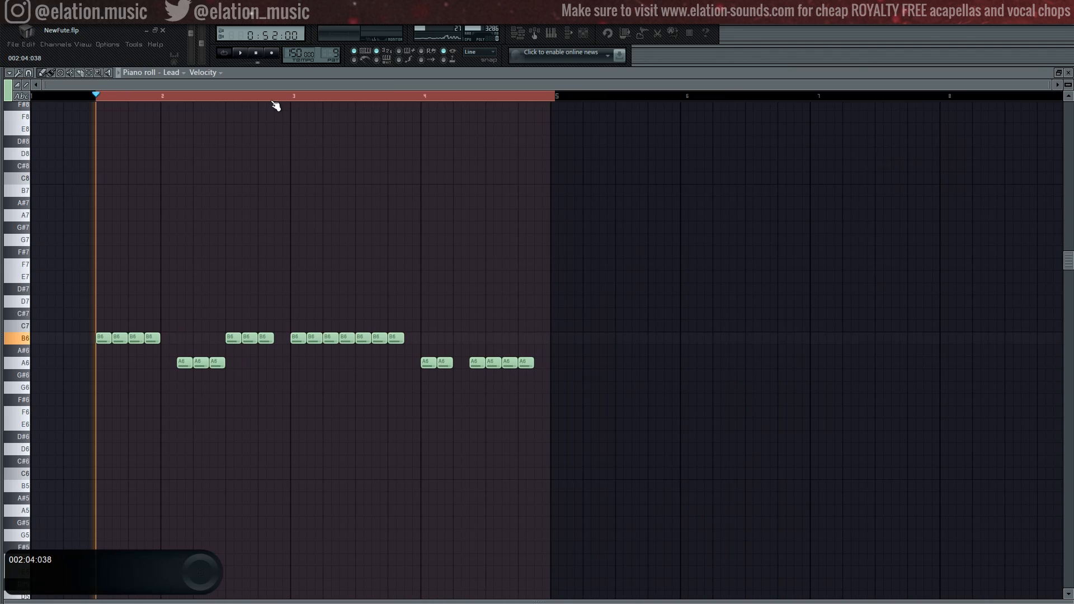
# Step: Audition the drop's Lead parts in Pattern 9 and Pattern 4 and return to the playlist
pyautogui.press('space')
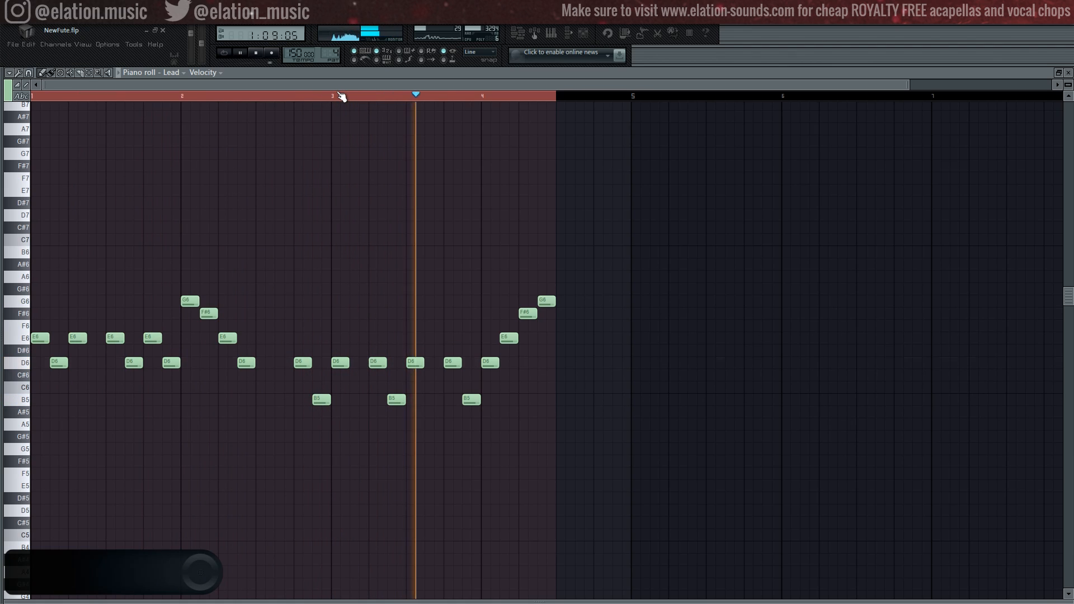
pyautogui.press('space')
pyautogui.press('F5')
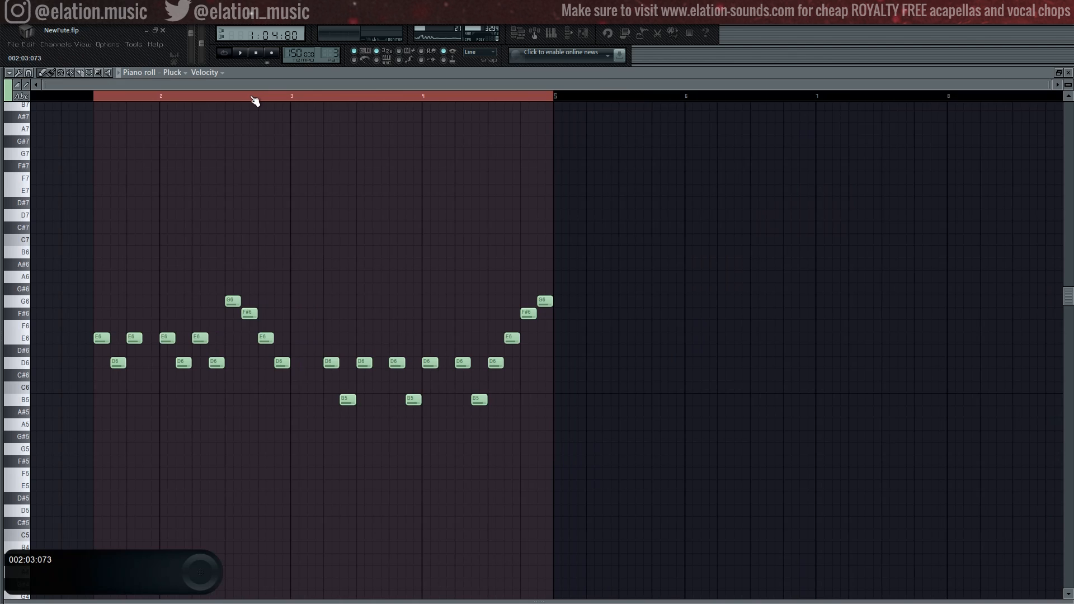
# Step: Audition Pattern 3's Pluck melody and bring up its Sylenth1 patch
pyautogui.press('space')
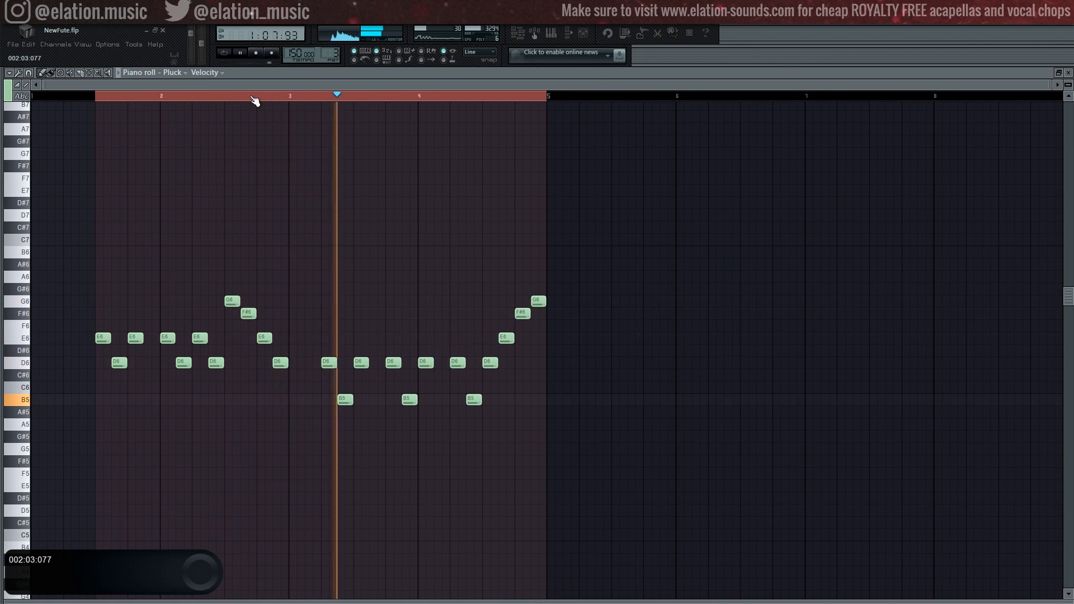
pyautogui.press('space')
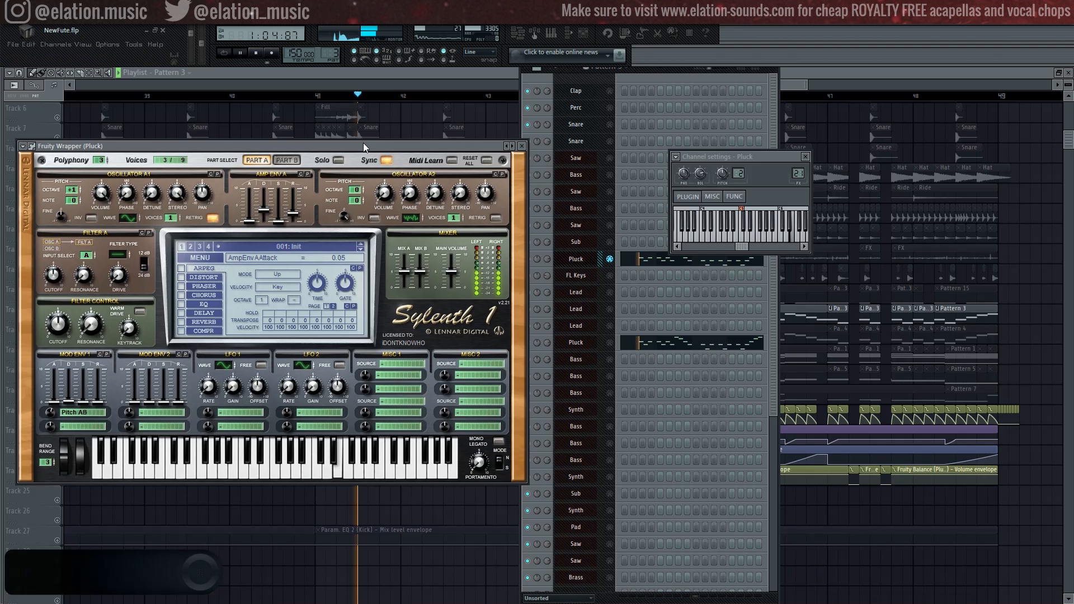